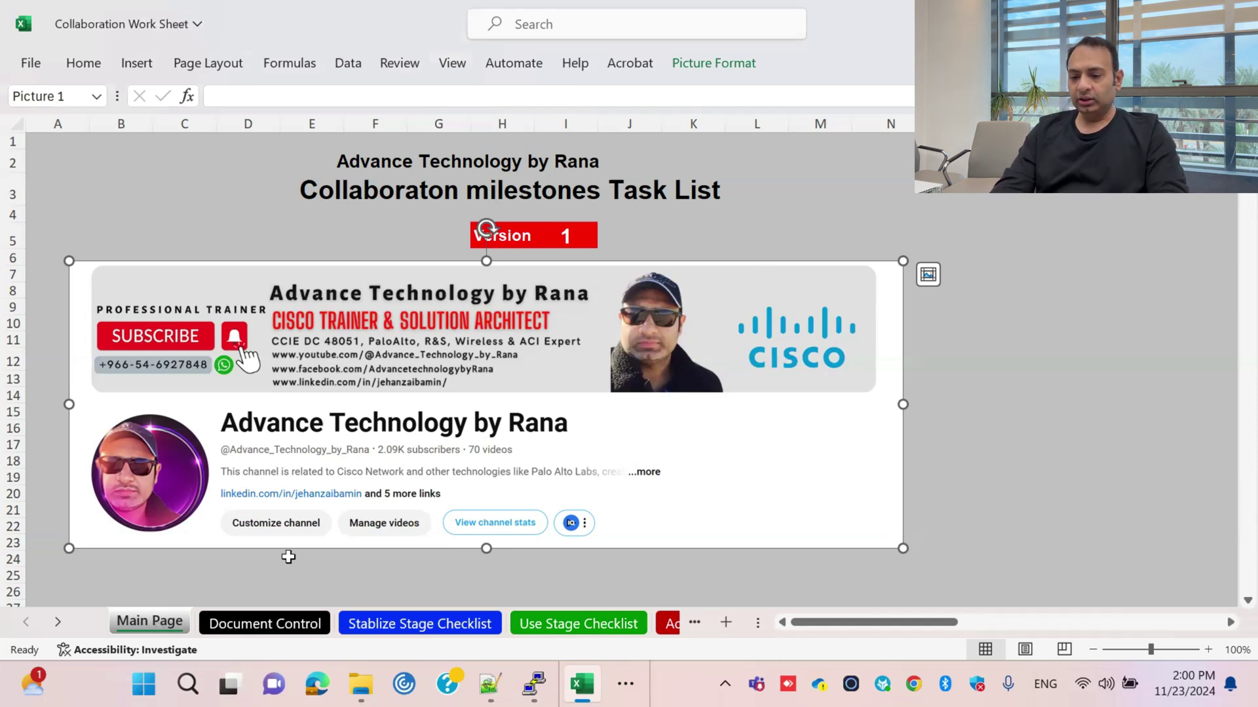
Step: Go to the Document Control sheet and its revision history table of versions 0.1–0.3
click(278, 626)
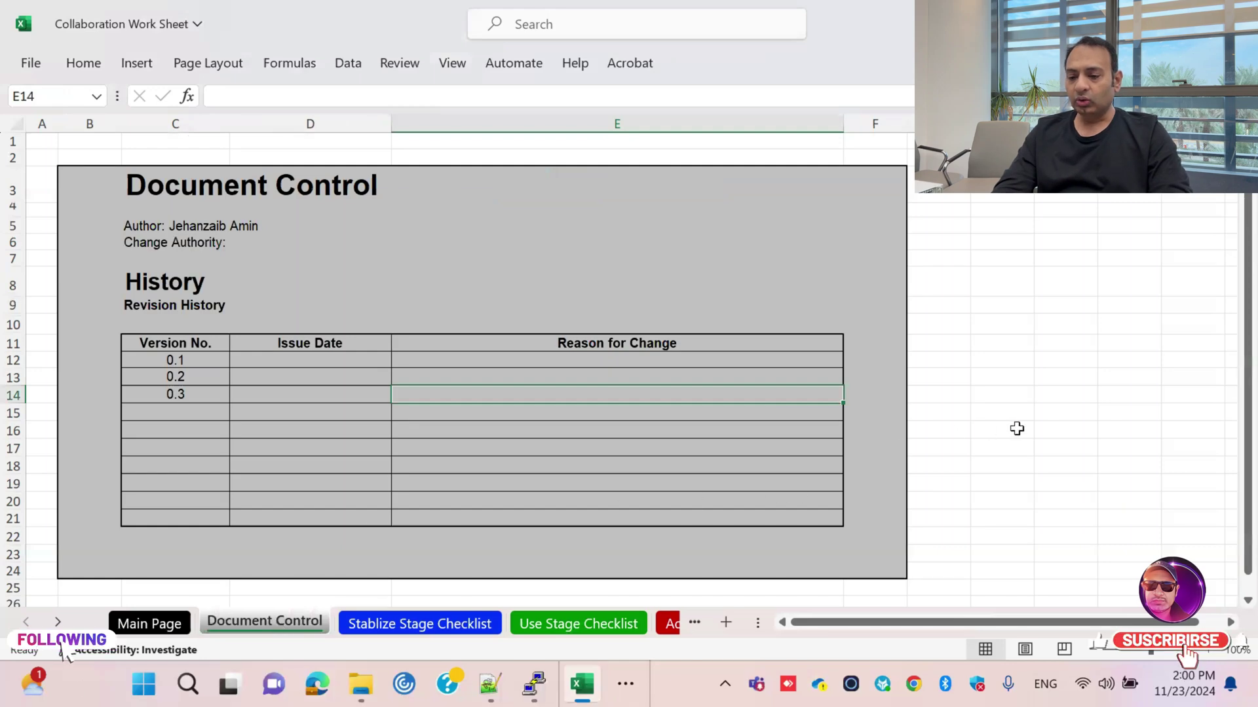
click(996, 450)
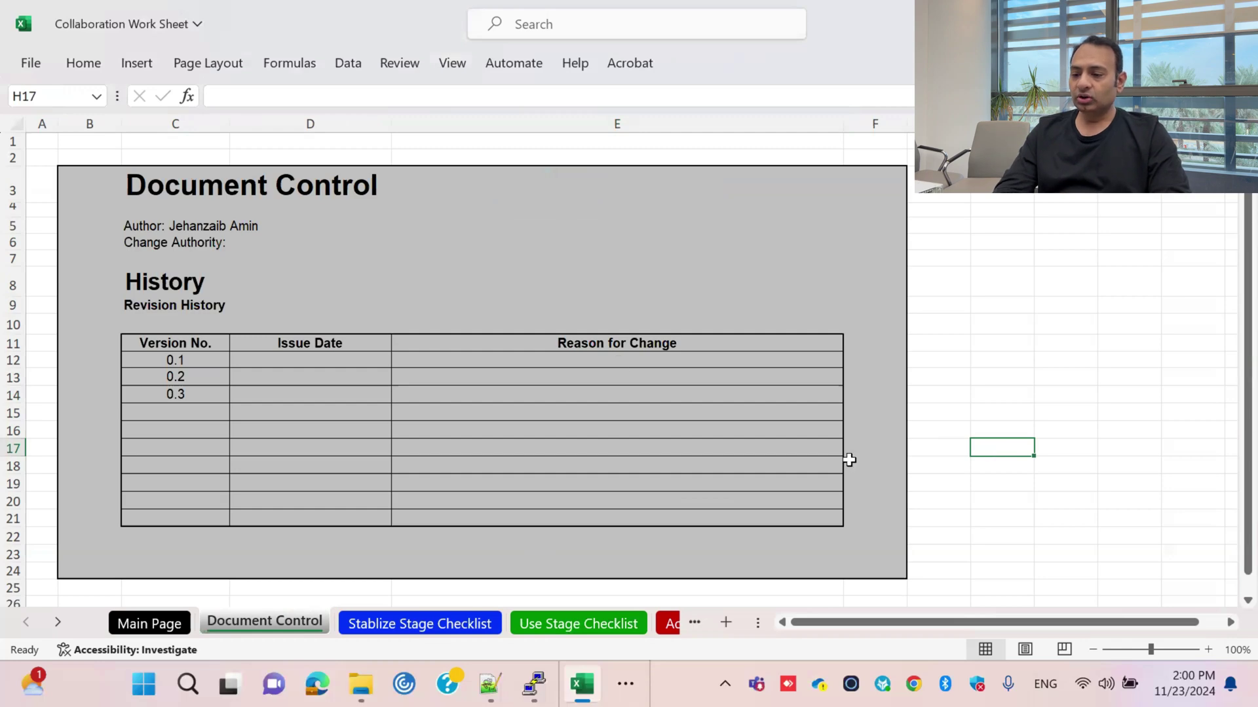
click(258, 439)
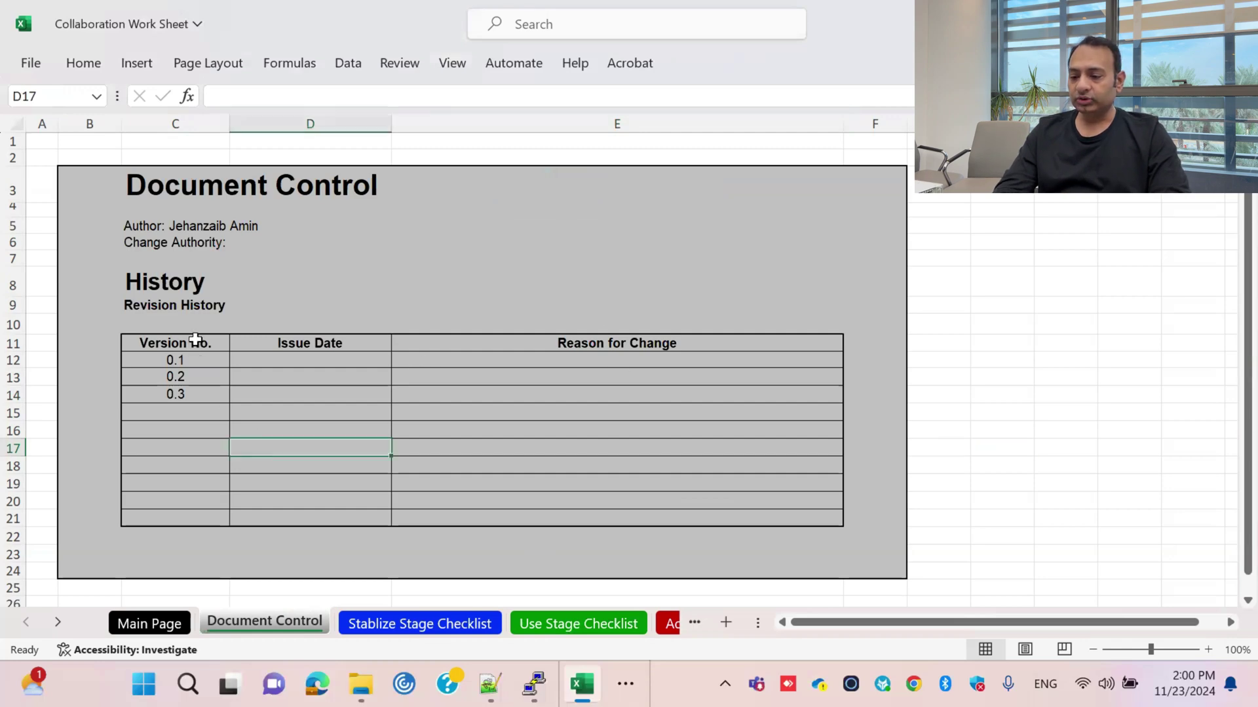
click(312, 342)
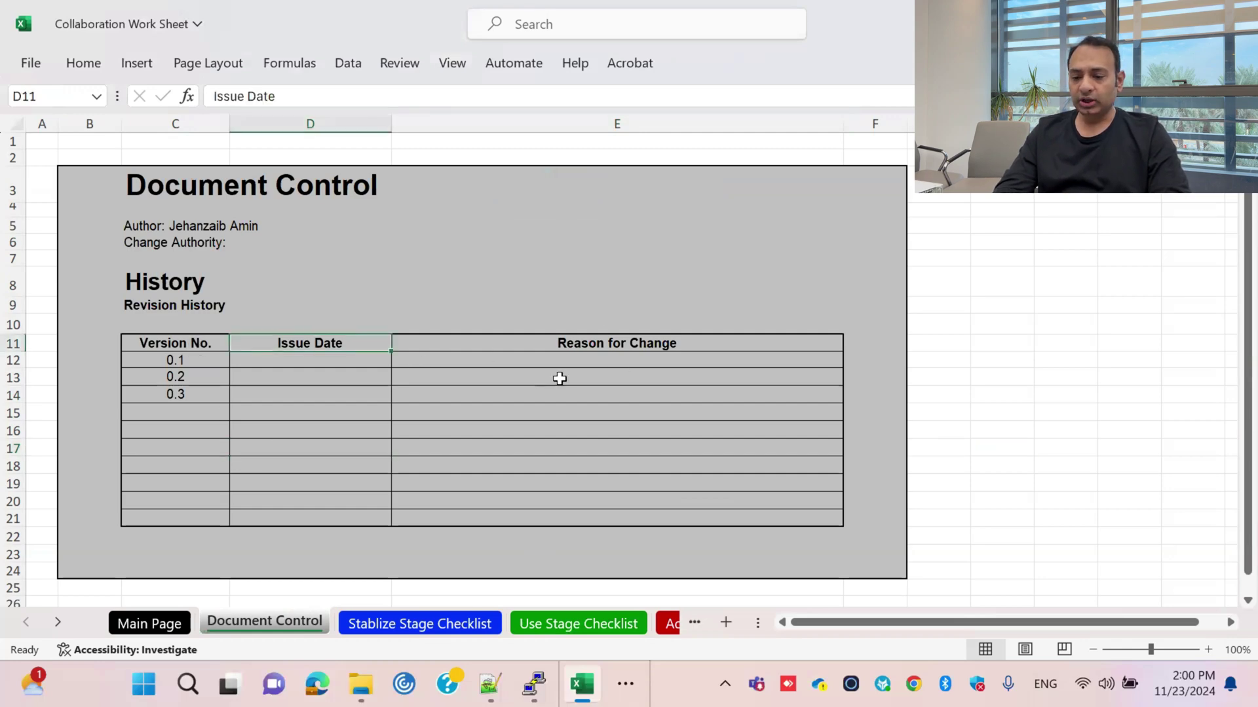
click(649, 342)
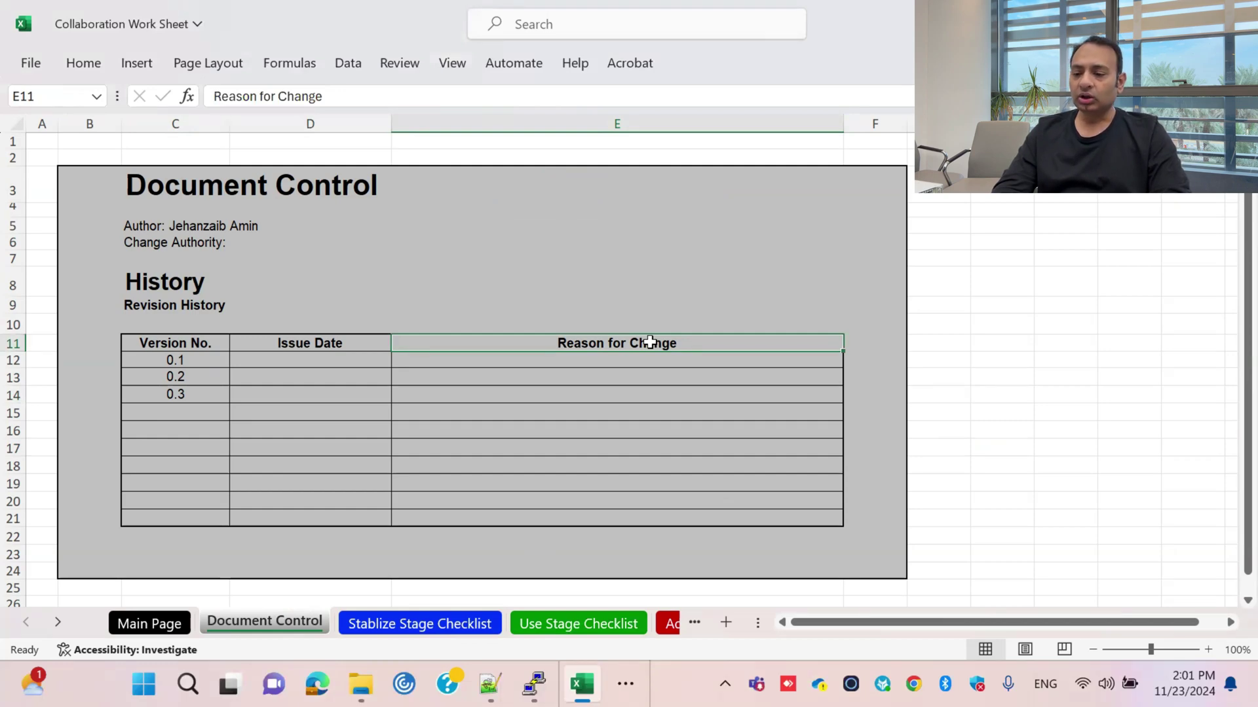
click(496, 409)
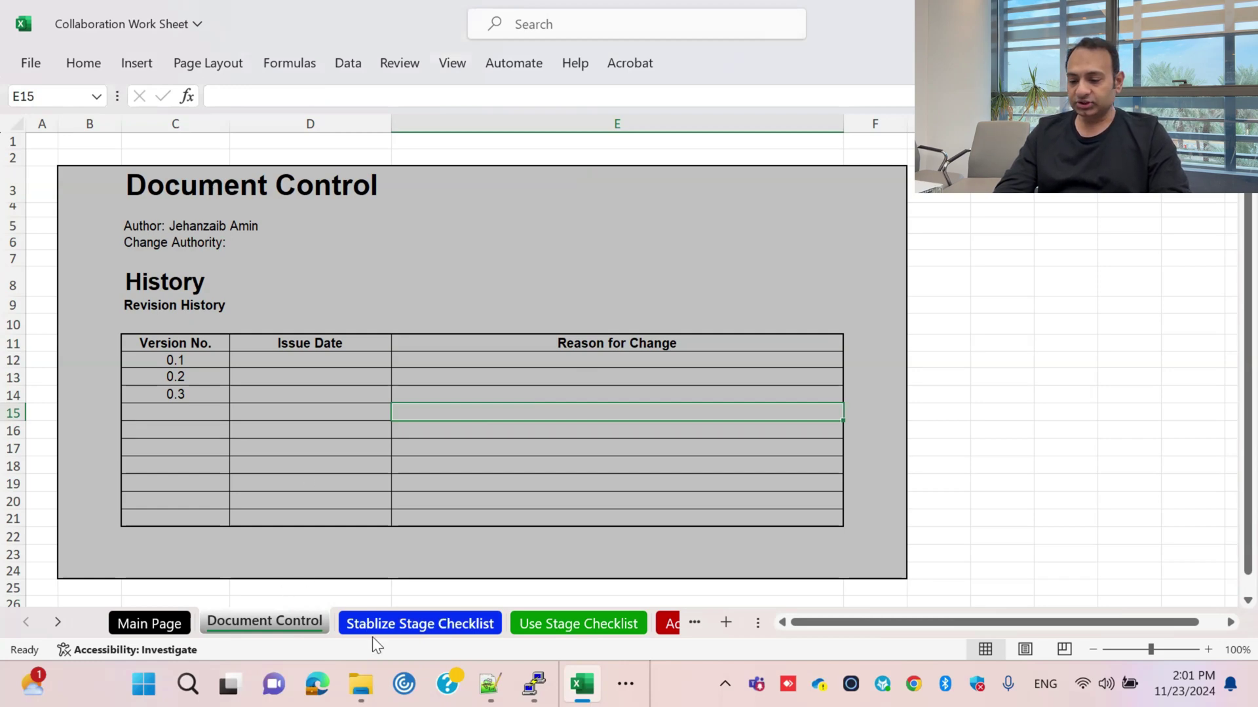
Step: Go to the Stablize Stage Checklist sheet and look over the Milestones and % Complete columns
click(420, 629)
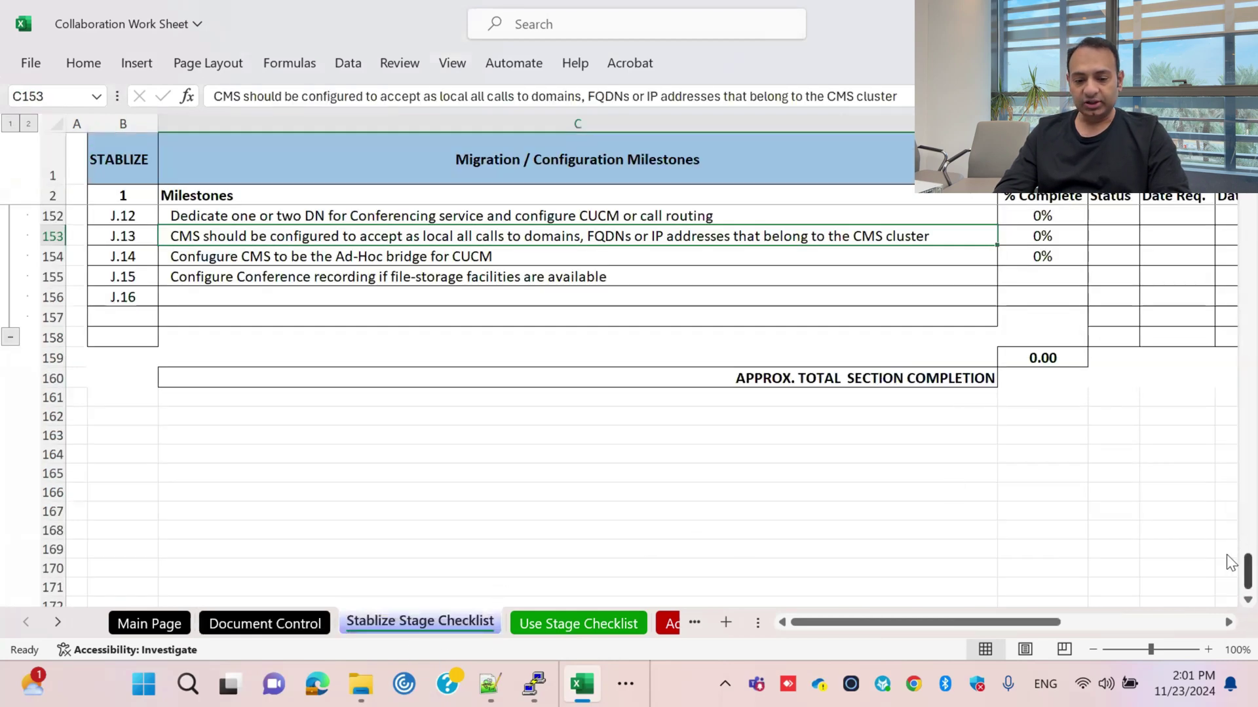
drag(1248, 570, 1248, 209)
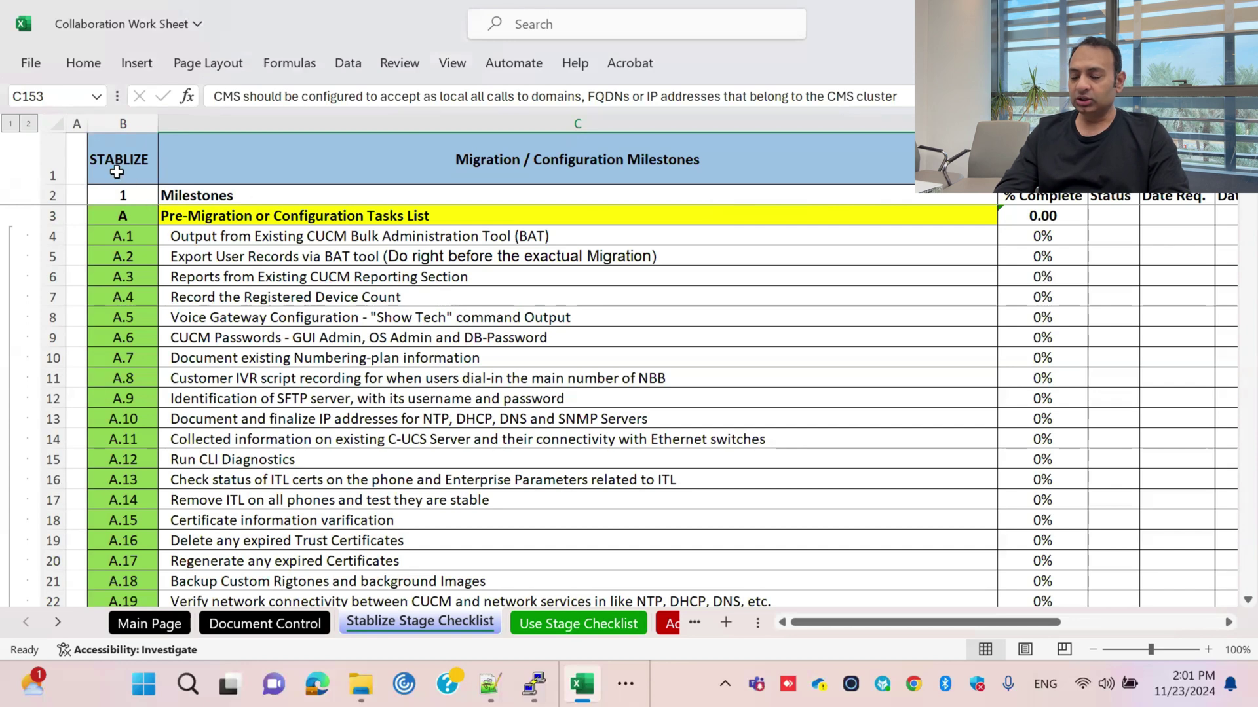
click(317, 198)
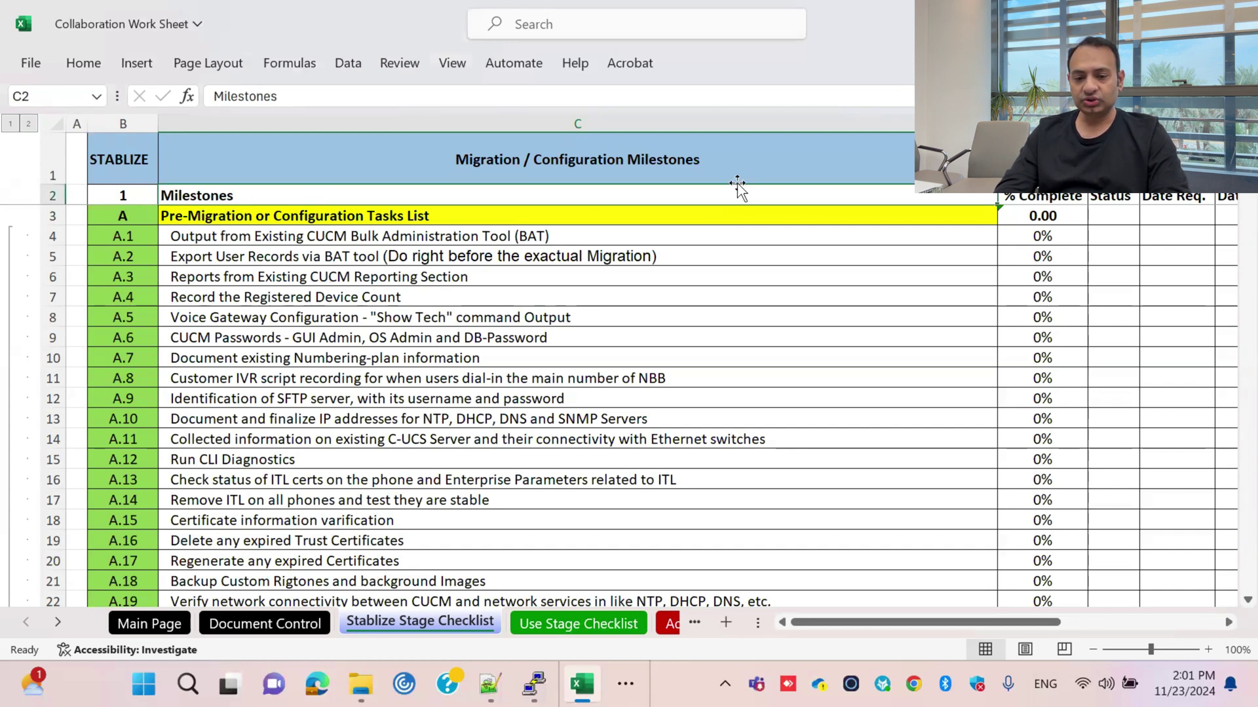
click(1047, 199)
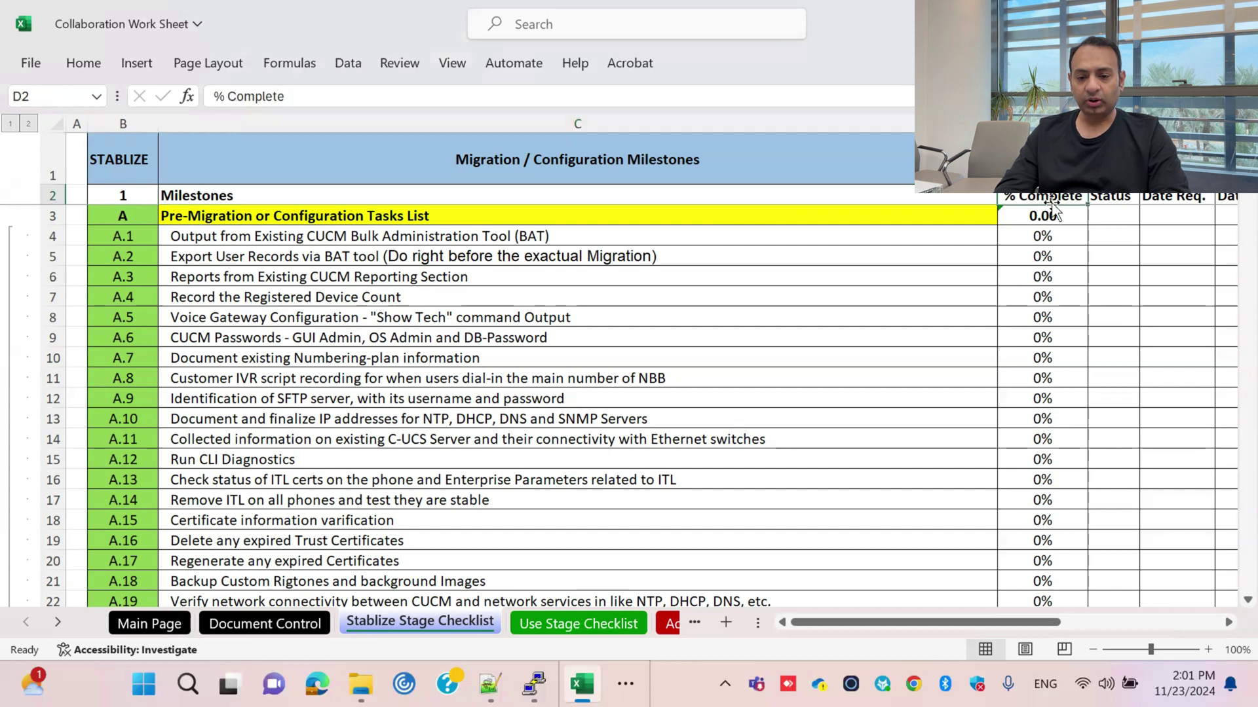
Step: Set task A.1's % Complete to 75% from its dropdown in cell D4
click(1070, 240)
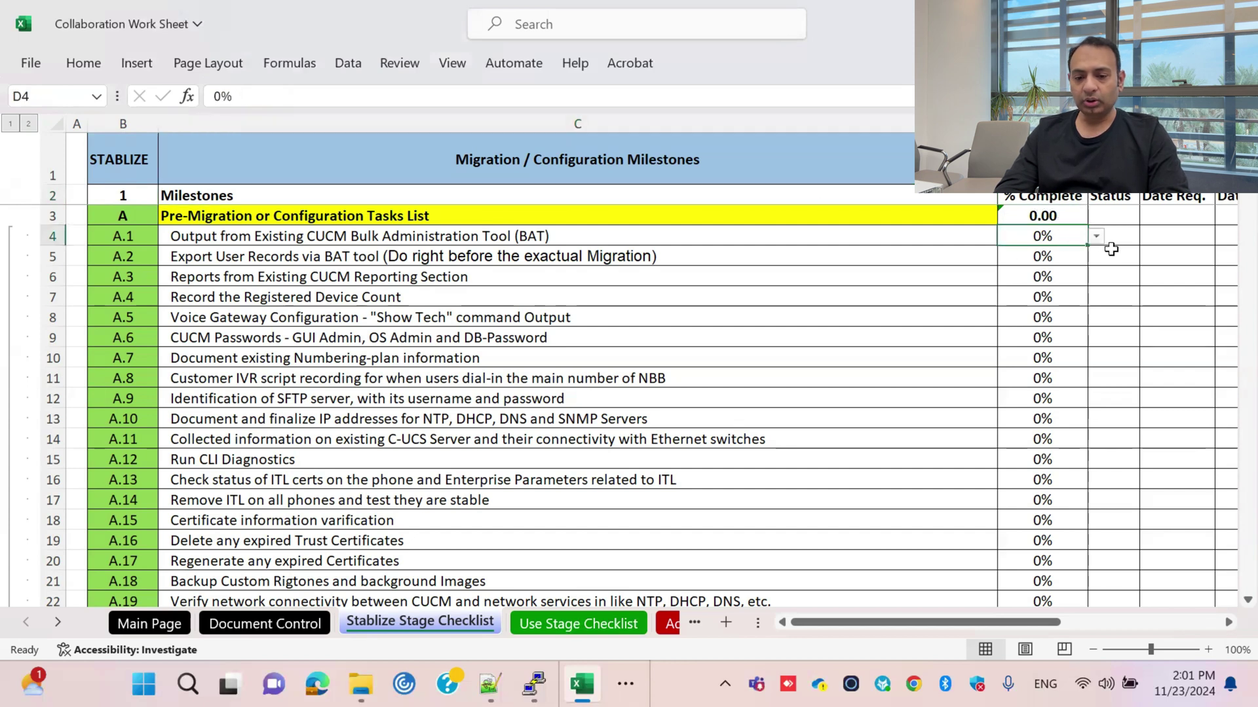
click(1096, 237)
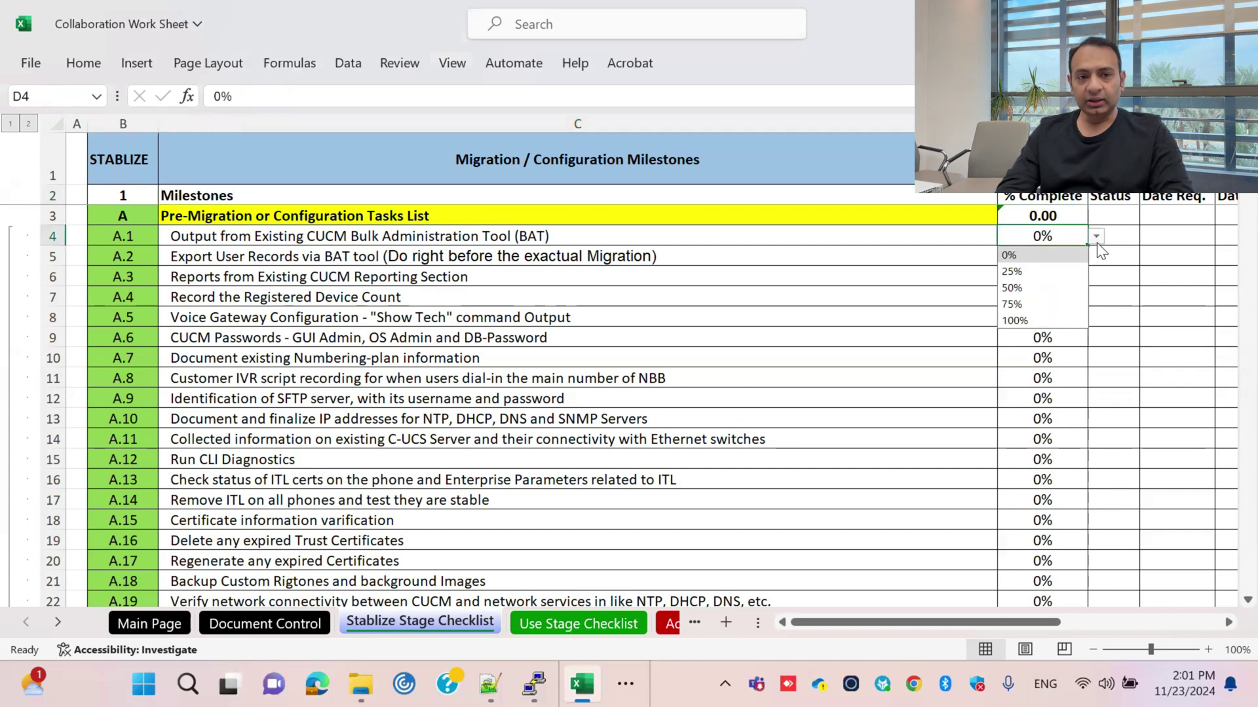
click(1038, 303)
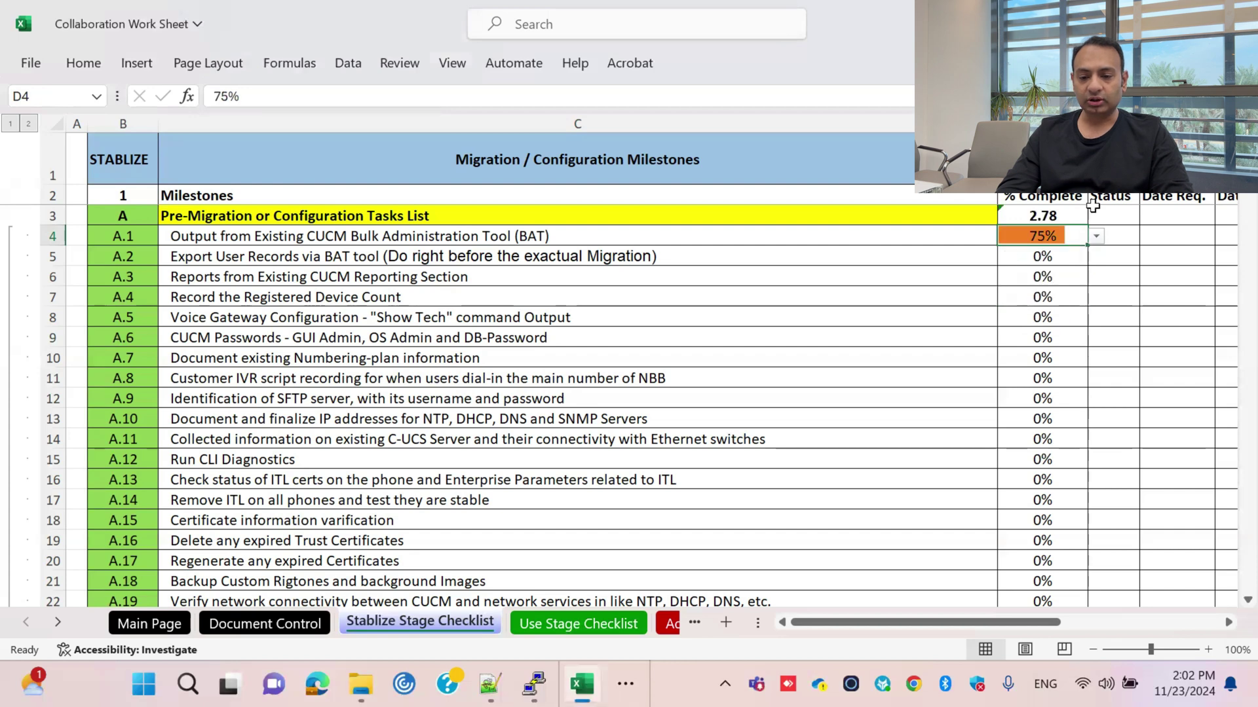
click(1098, 237)
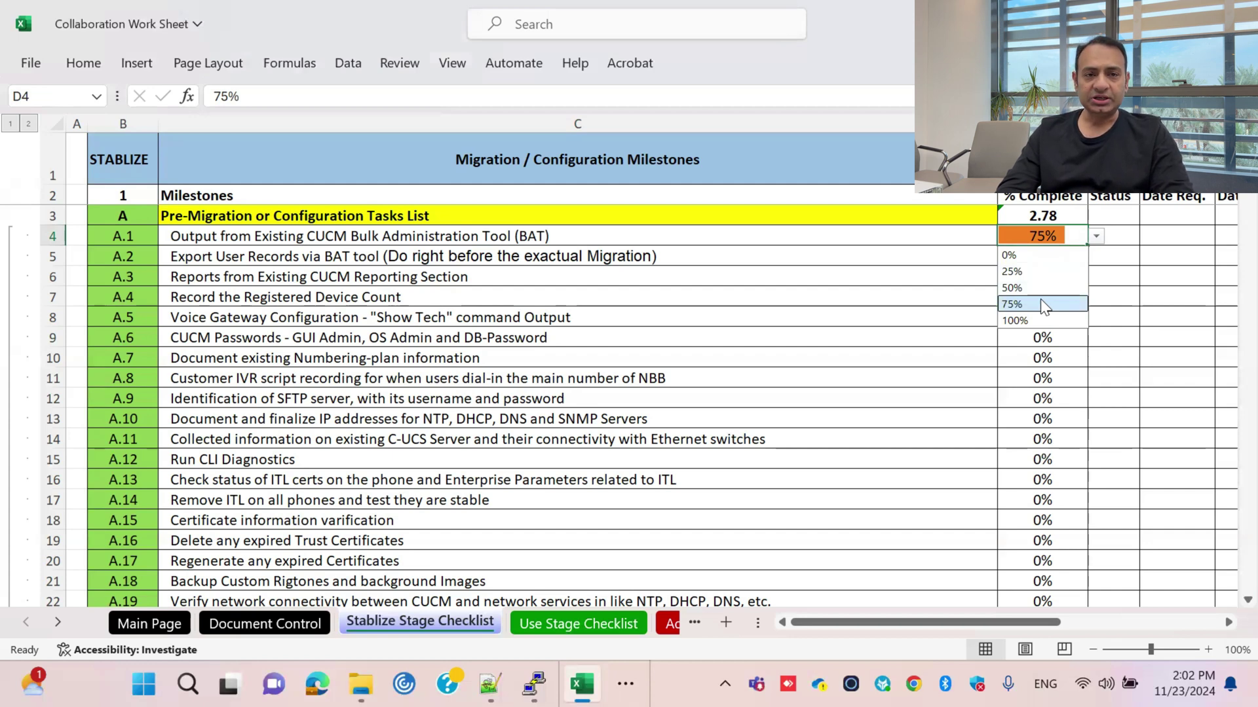
click(837, 289)
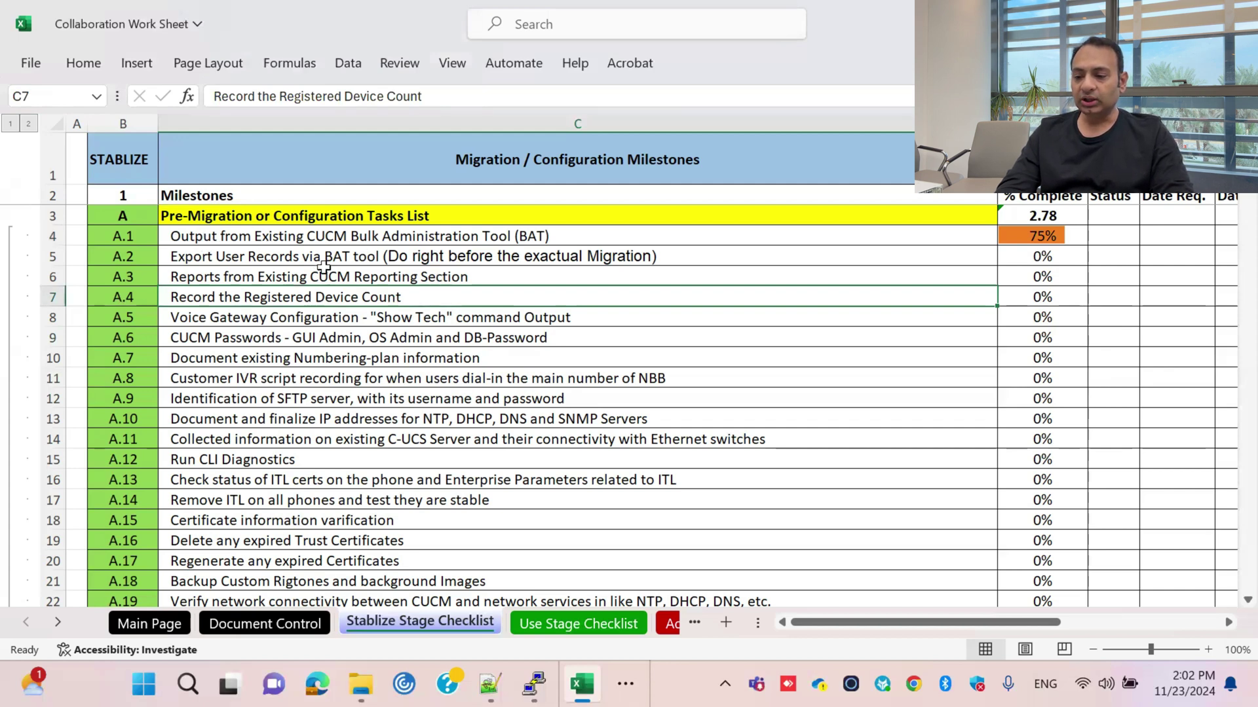
click(501, 238)
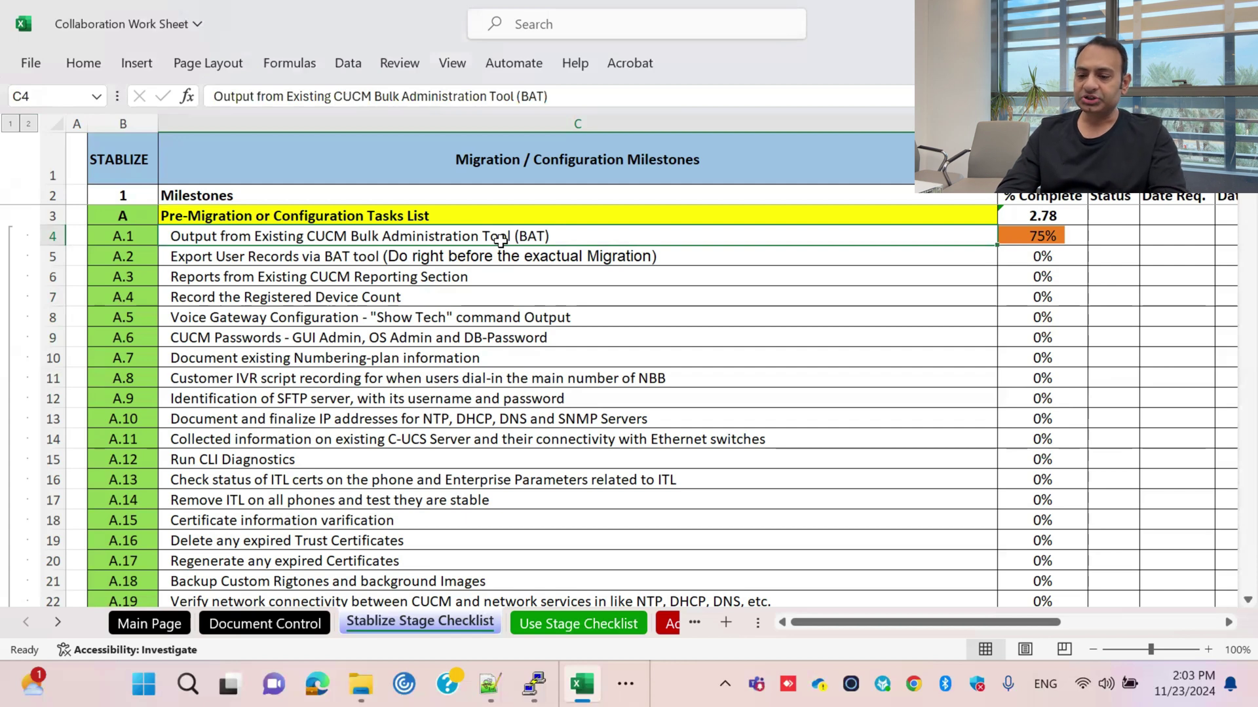
click(565, 317)
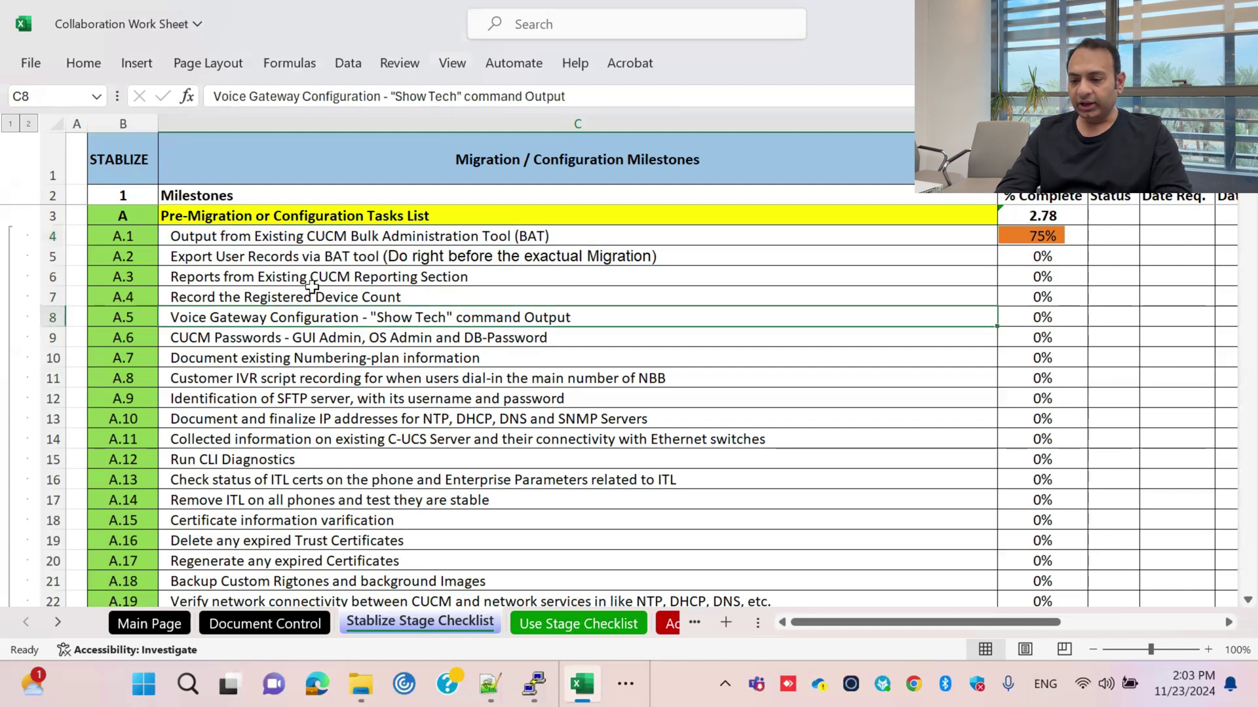
click(237, 274)
drag(346, 273, 465, 290)
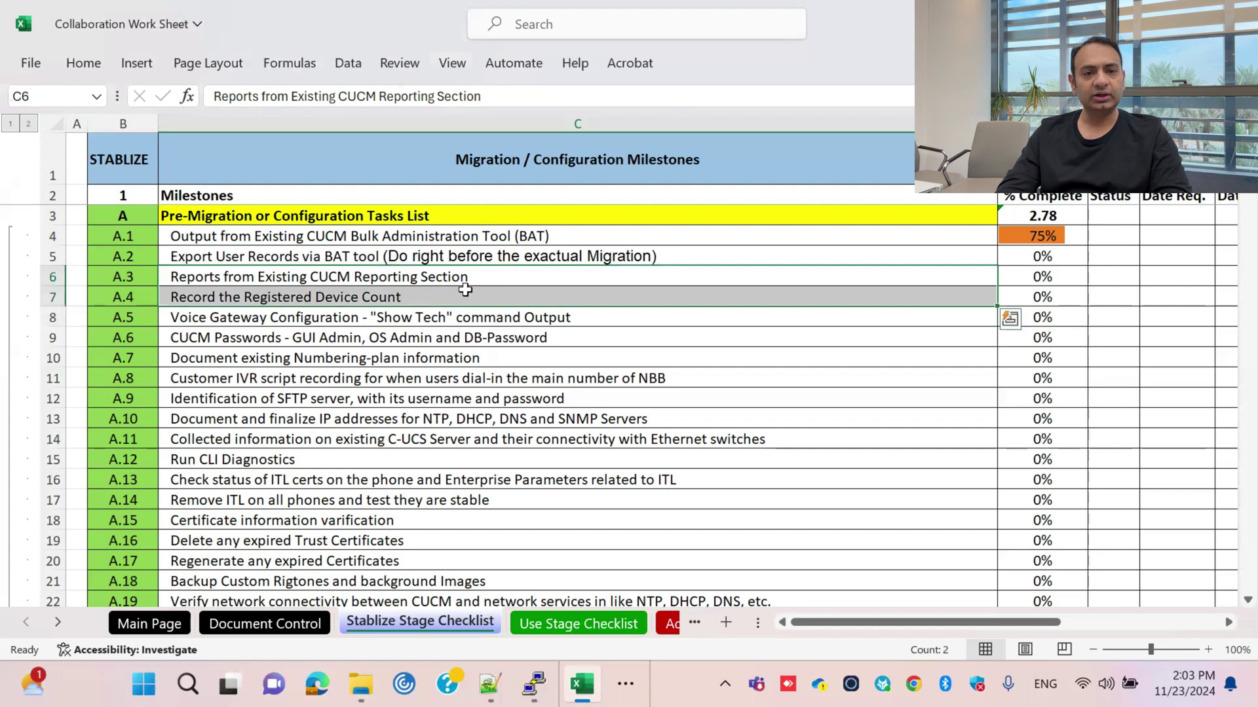
click(444, 374)
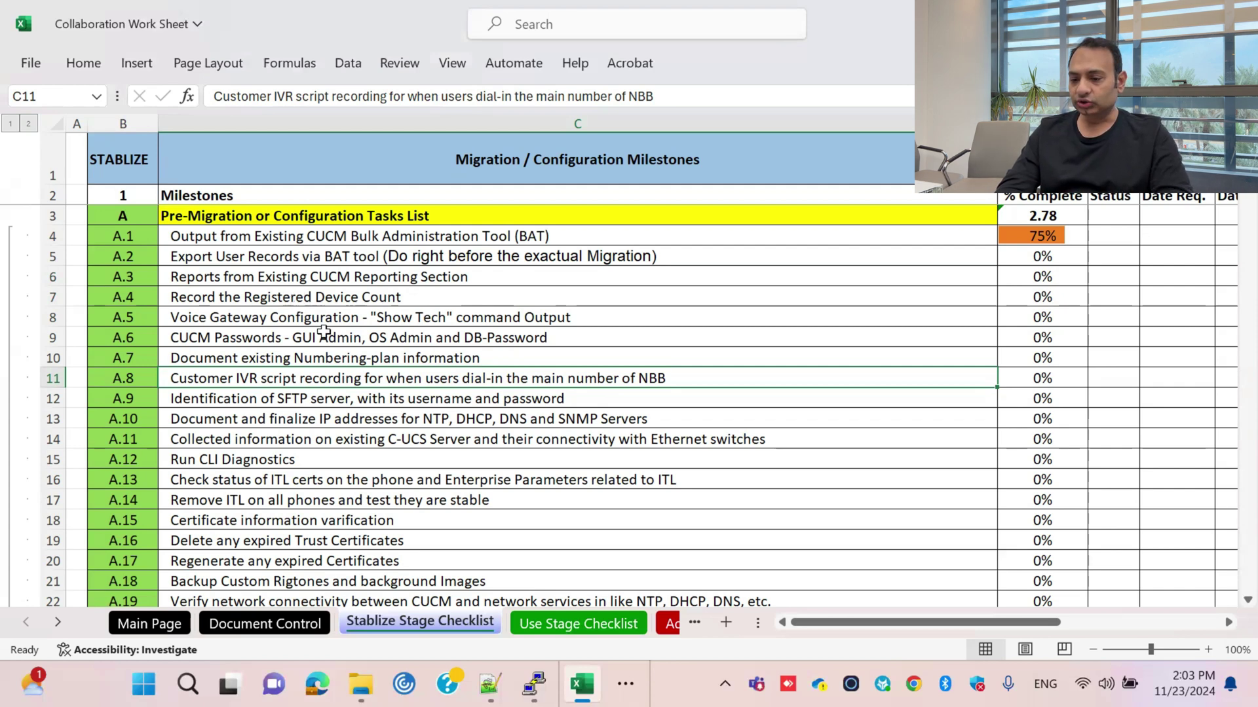
click(268, 335)
click(197, 317)
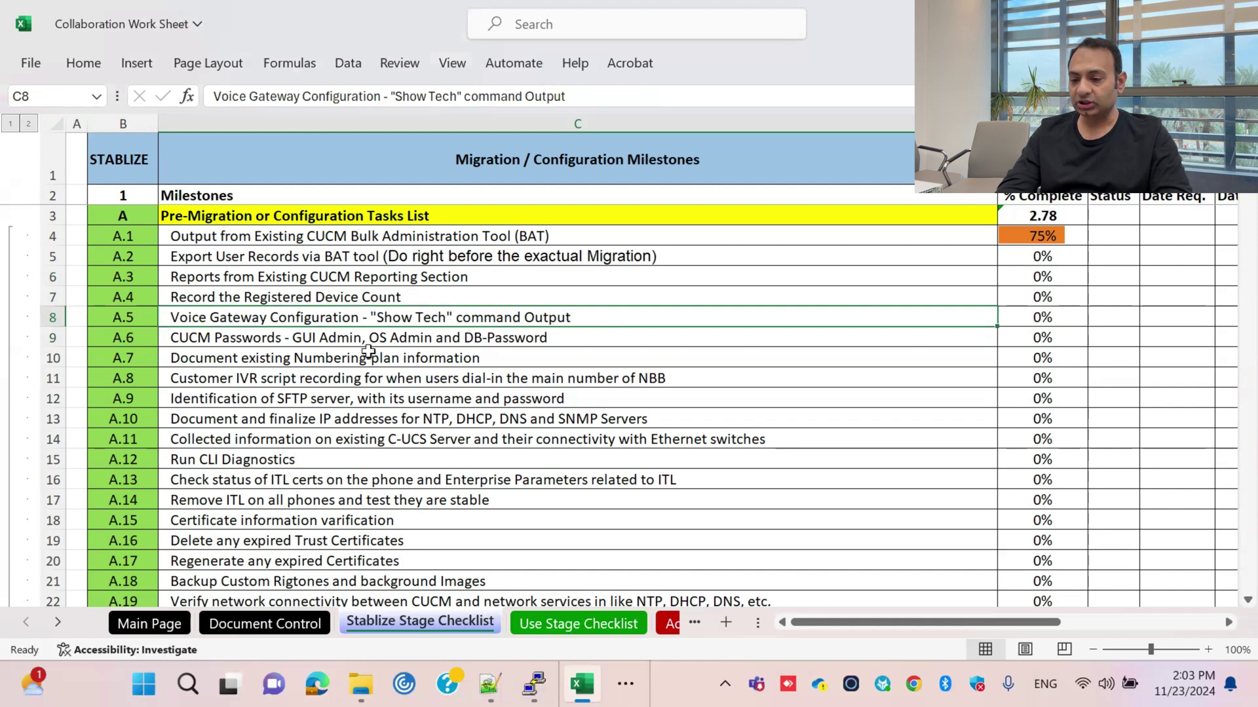
click(225, 340)
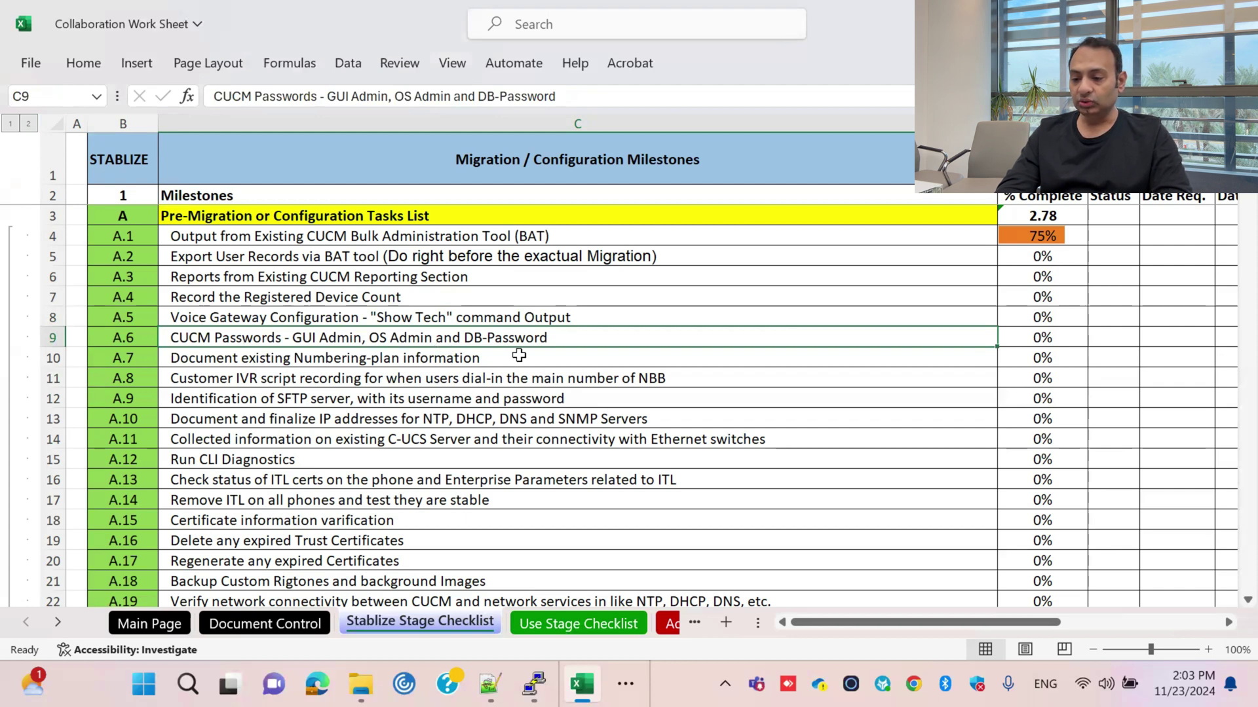
click(401, 380)
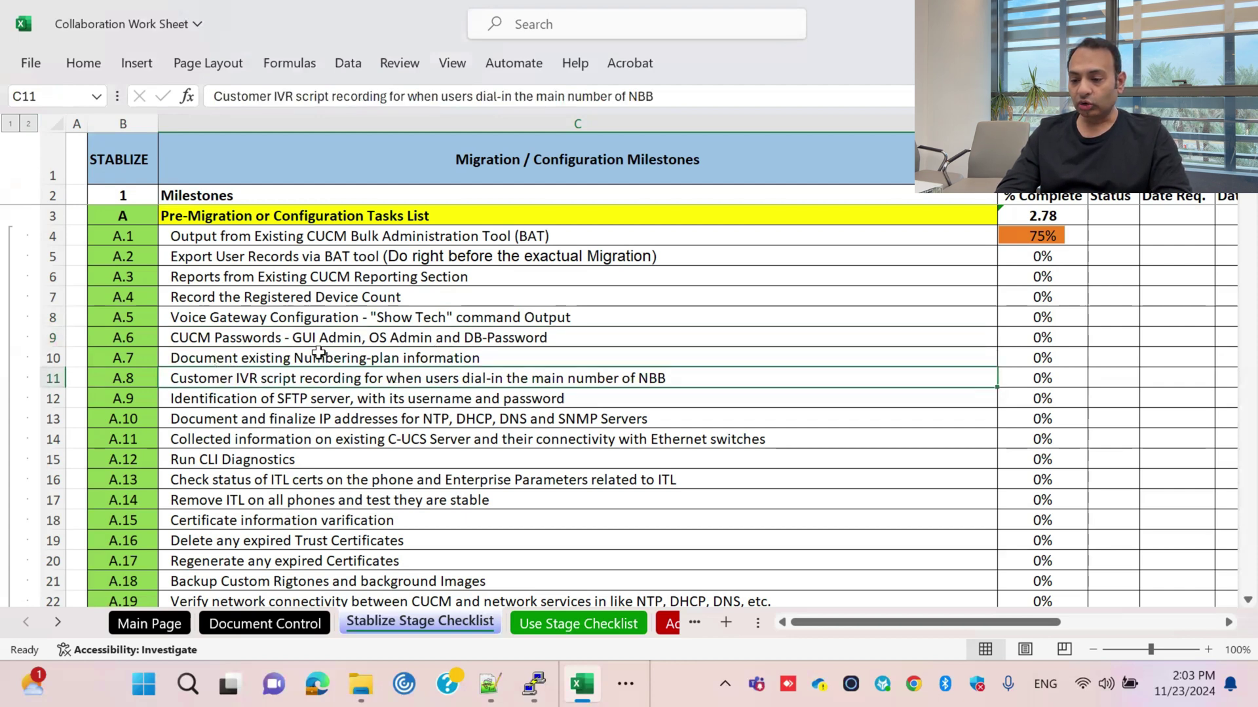
click(460, 359)
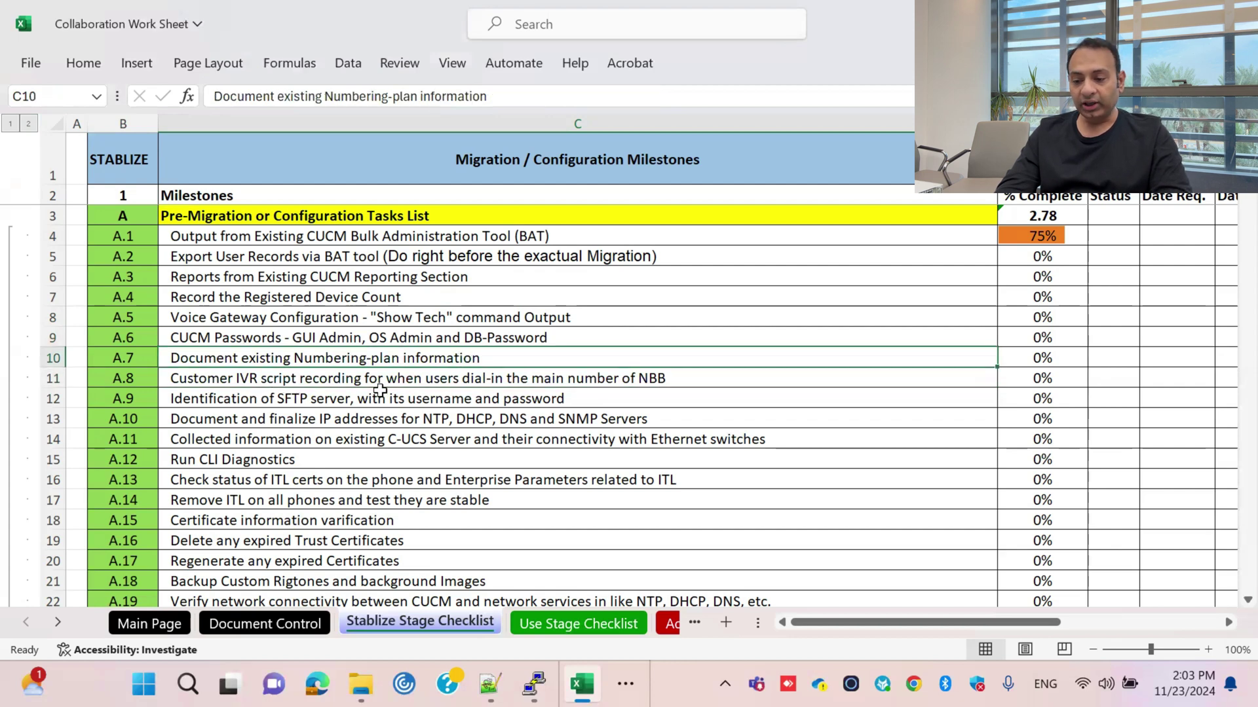
click(295, 400)
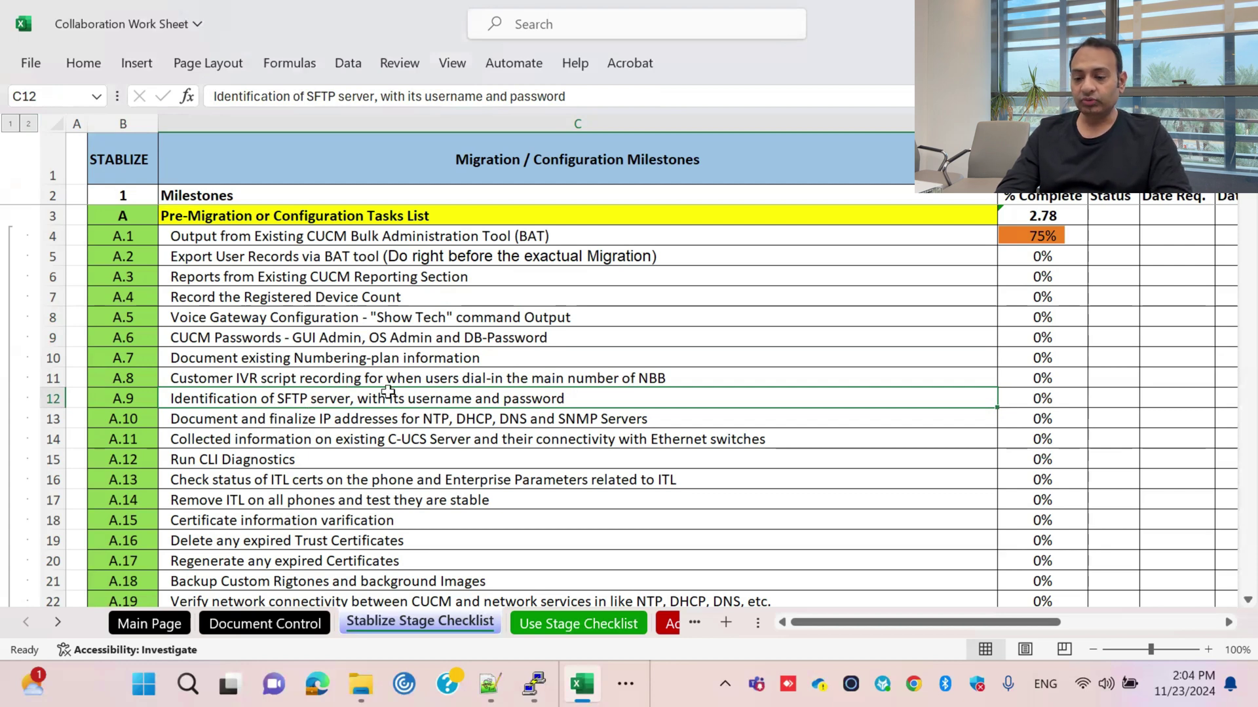
click(342, 419)
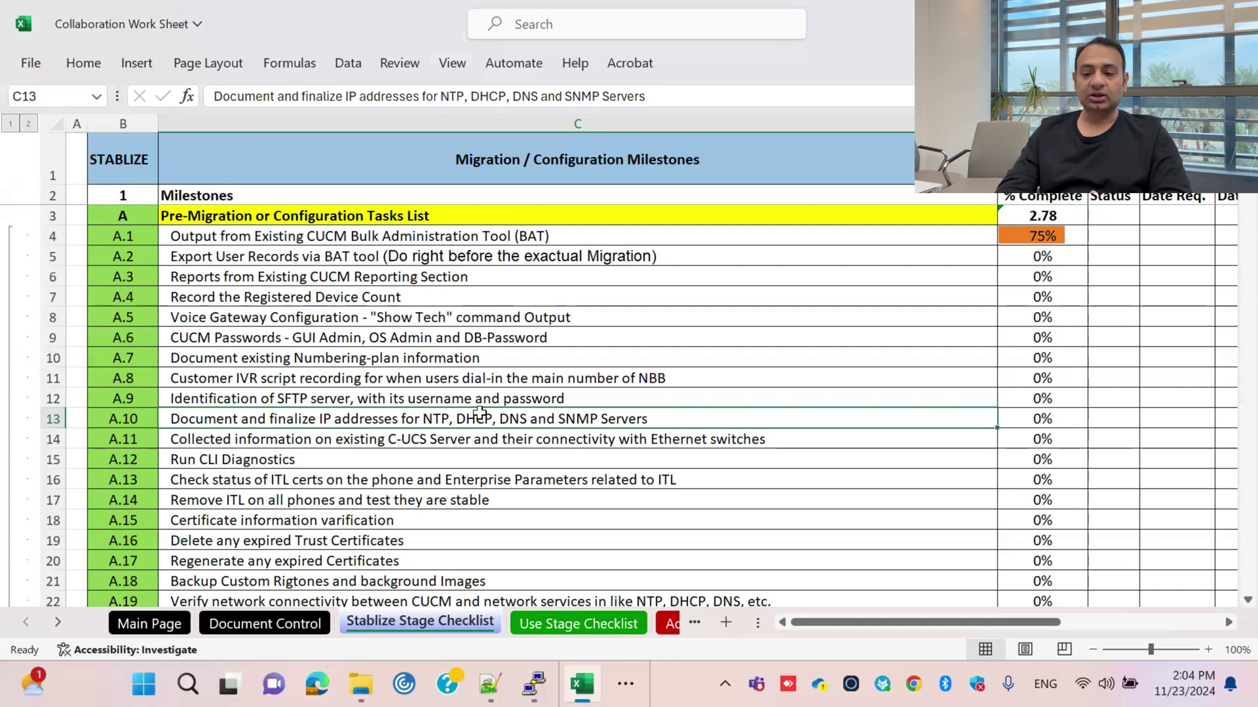
click(401, 457)
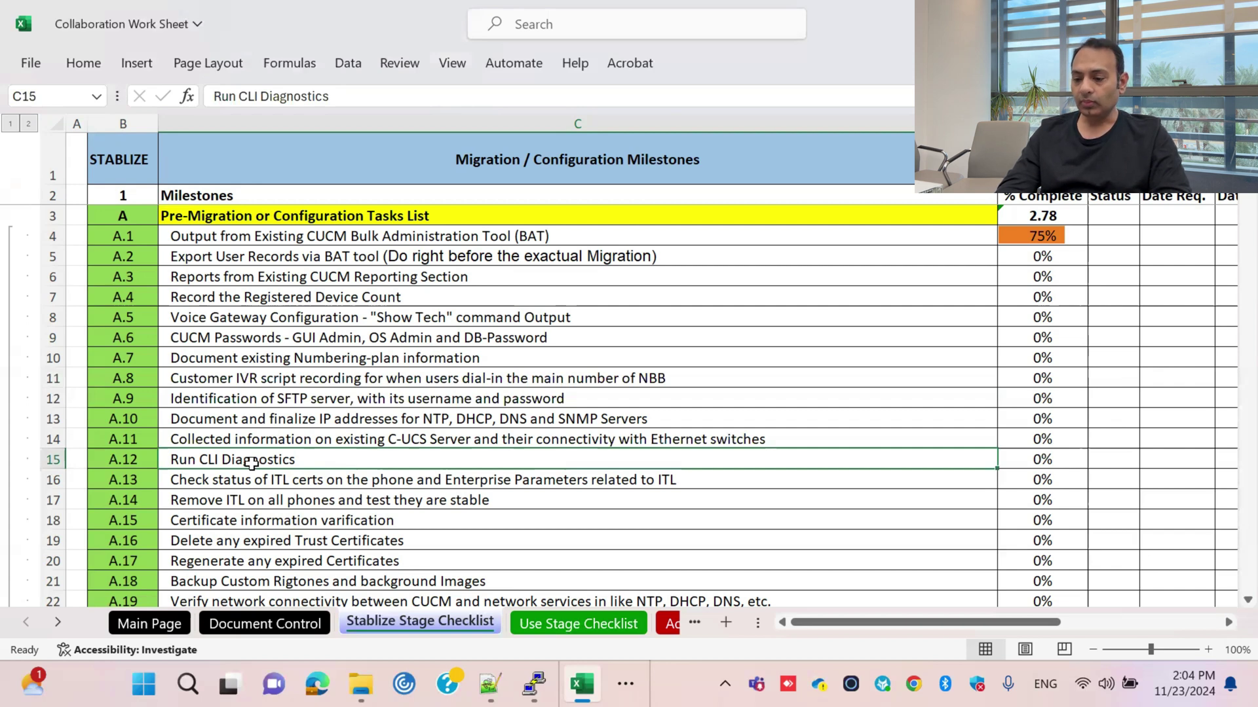
click(300, 503)
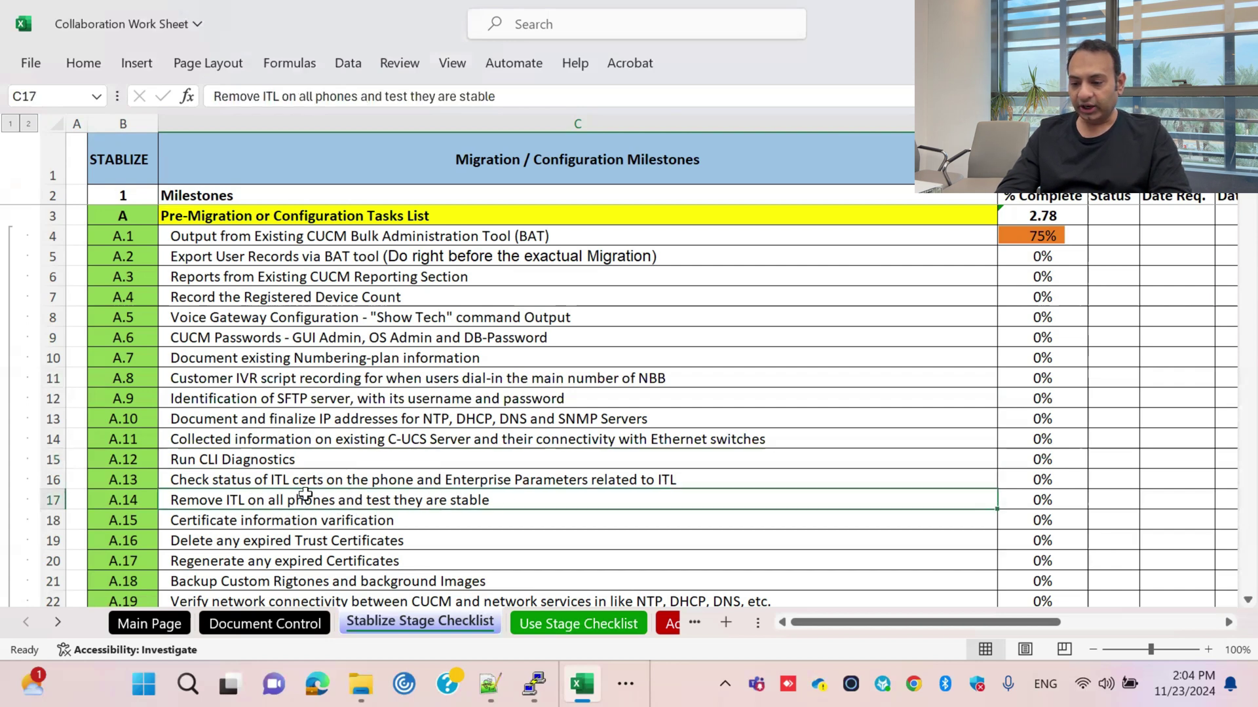
click(625, 477)
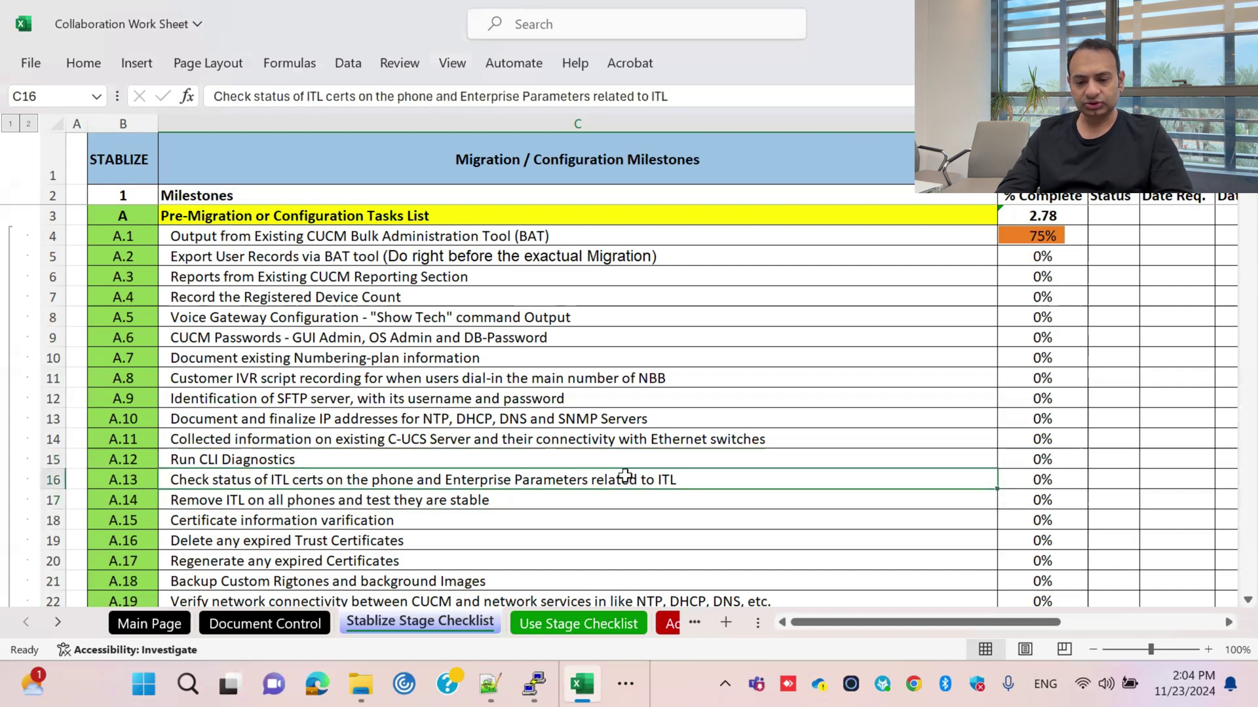
scroll(625, 476, down, 2)
click(196, 398)
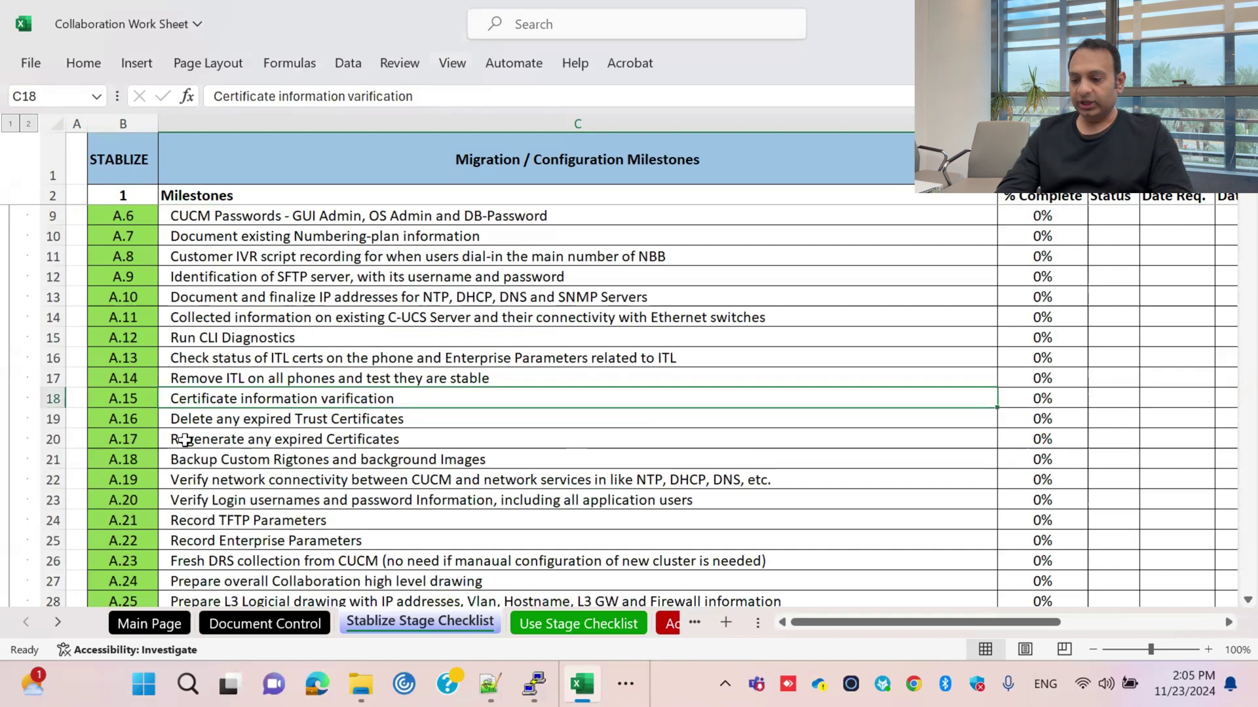
click(218, 462)
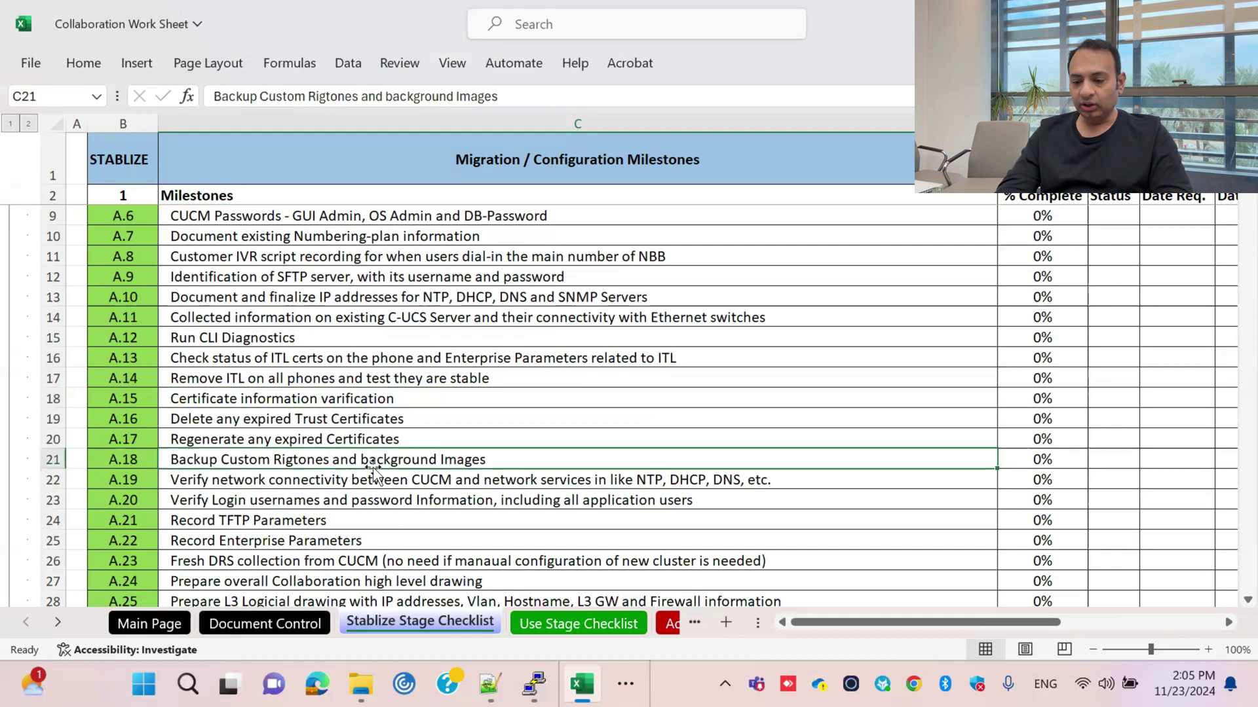
click(450, 480)
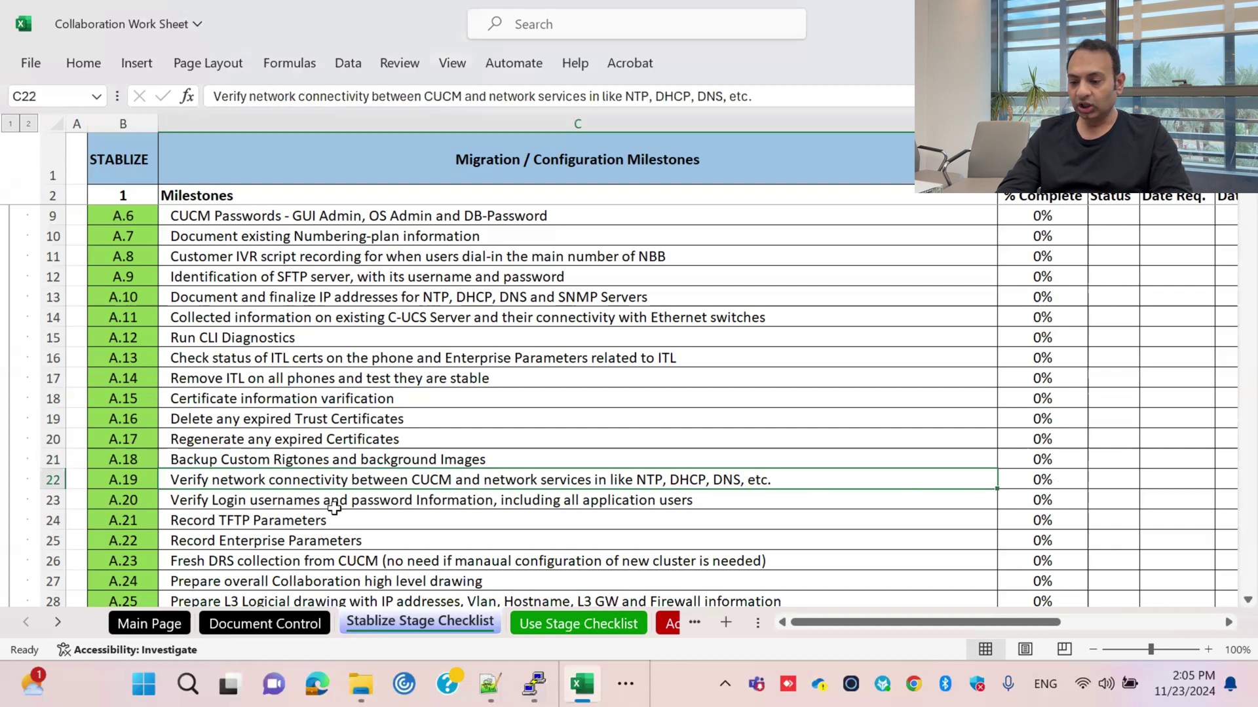
click(471, 503)
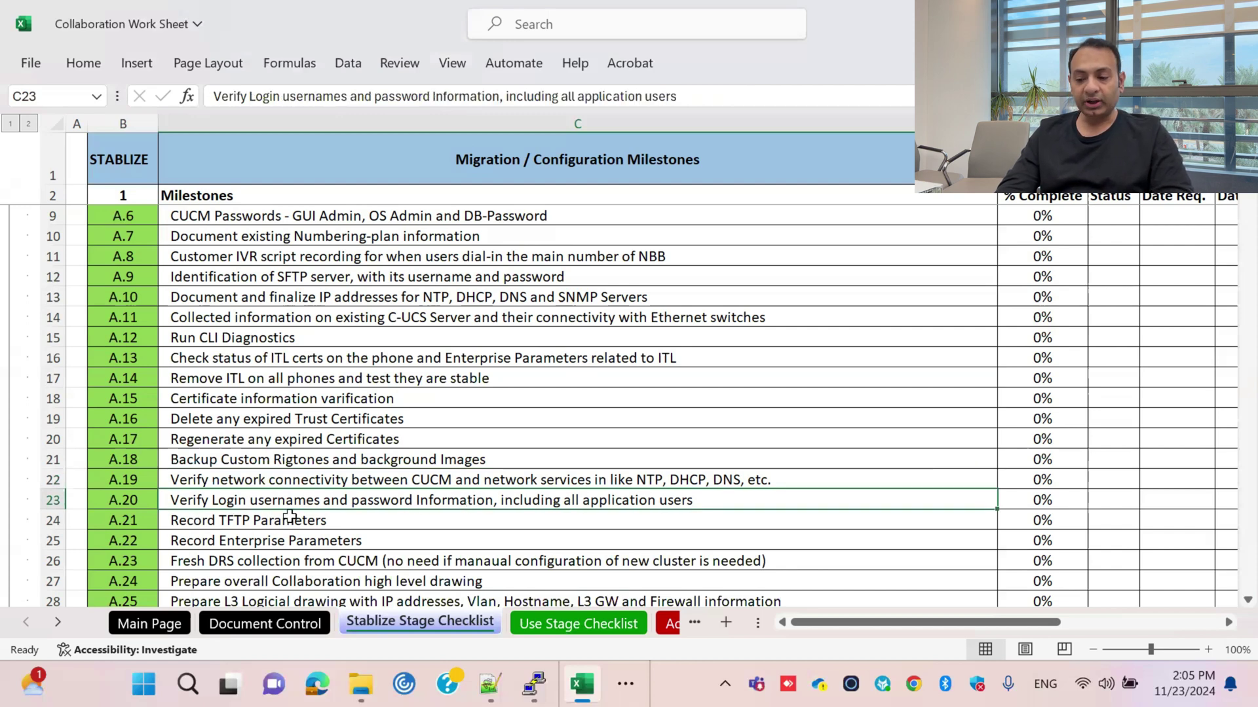
click(366, 543)
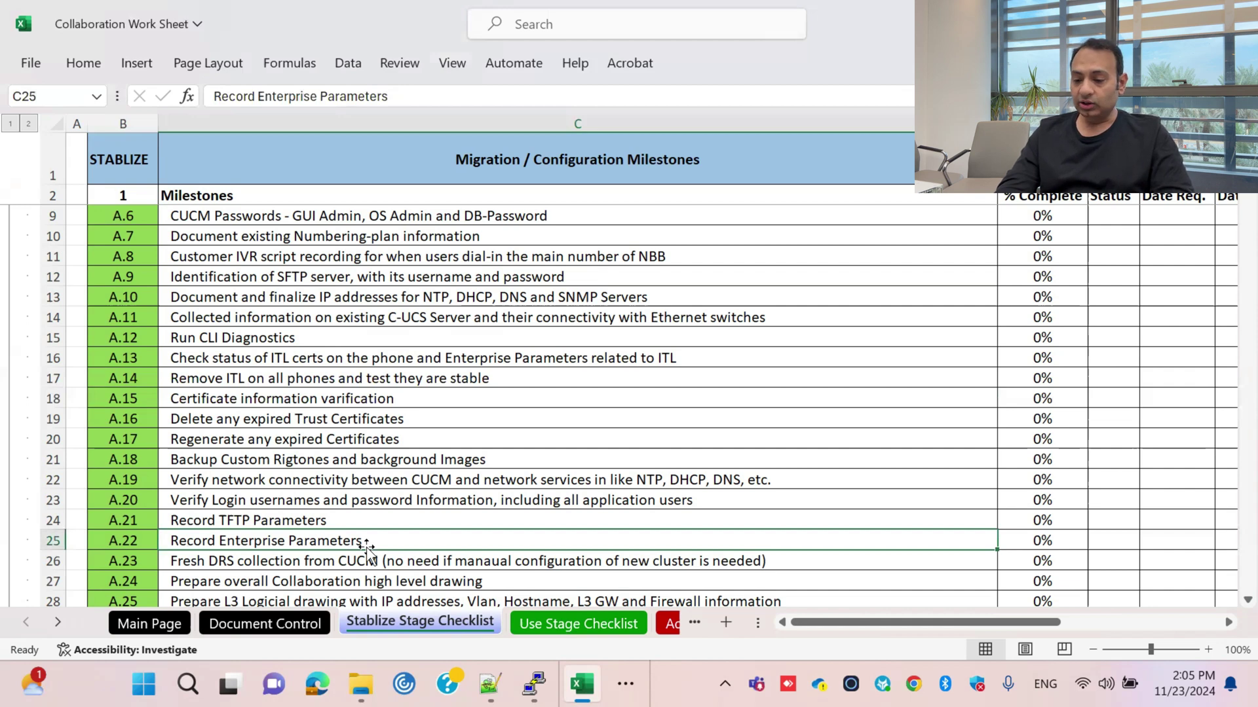
key(Down)
key(Down)
key(Down)
key(Down)
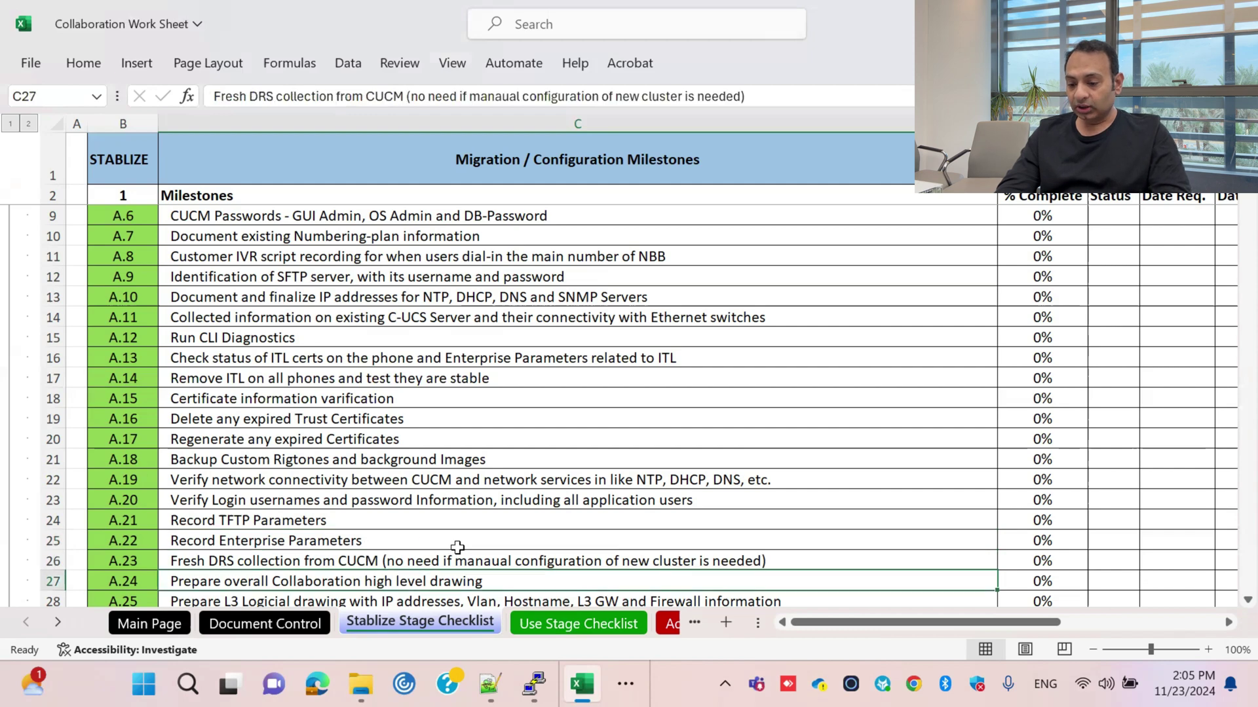
key(Down)
key(Down)
key(Down)
key(Down)
key(Down)
key(Down)
key(Down)
key(Down)
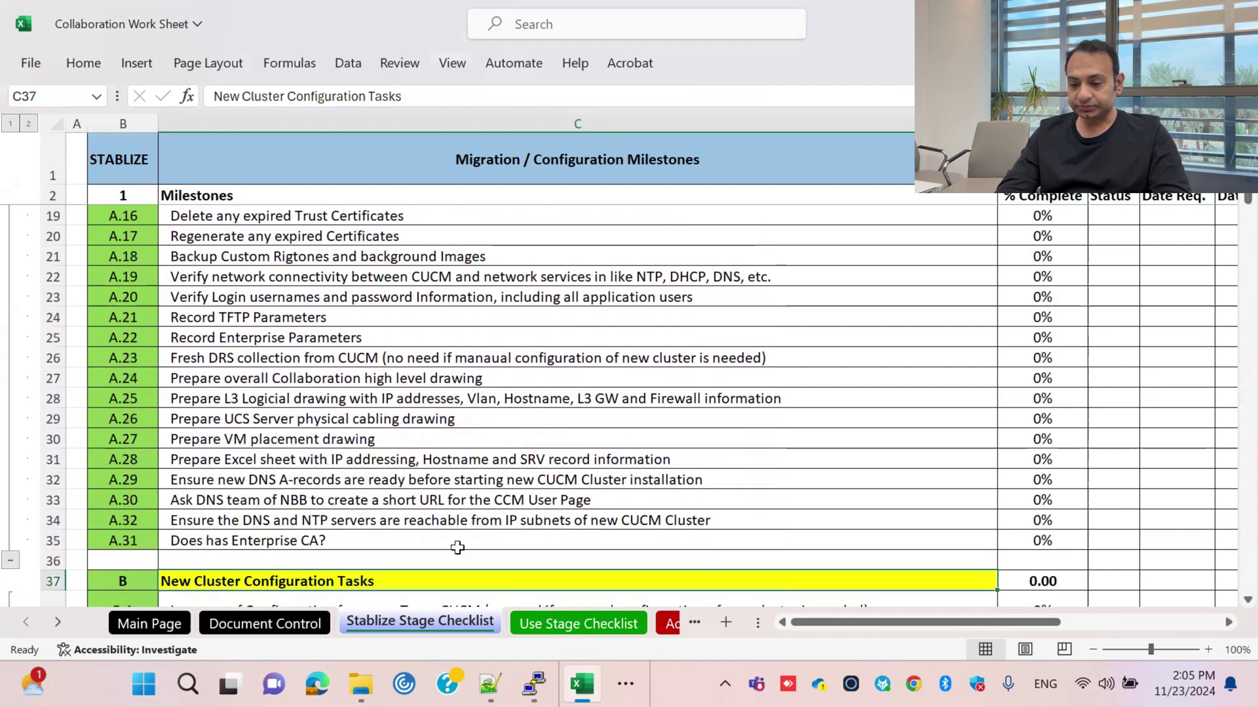
click(218, 394)
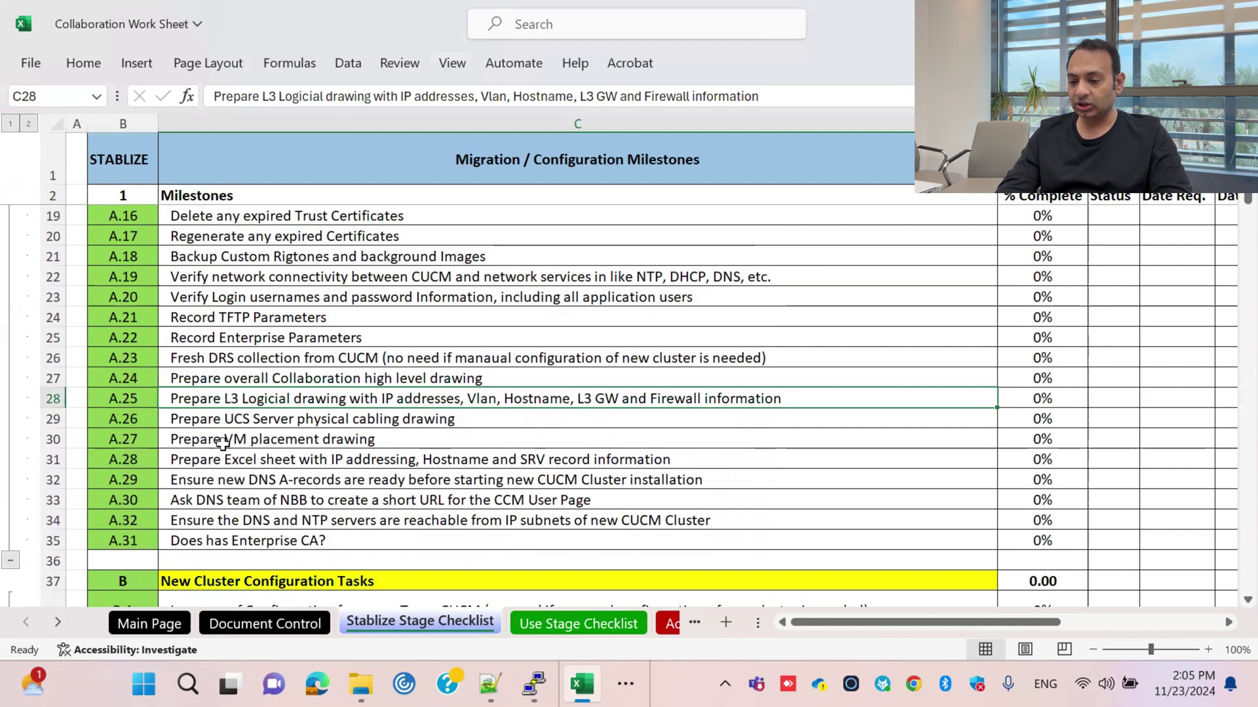
click(412, 421)
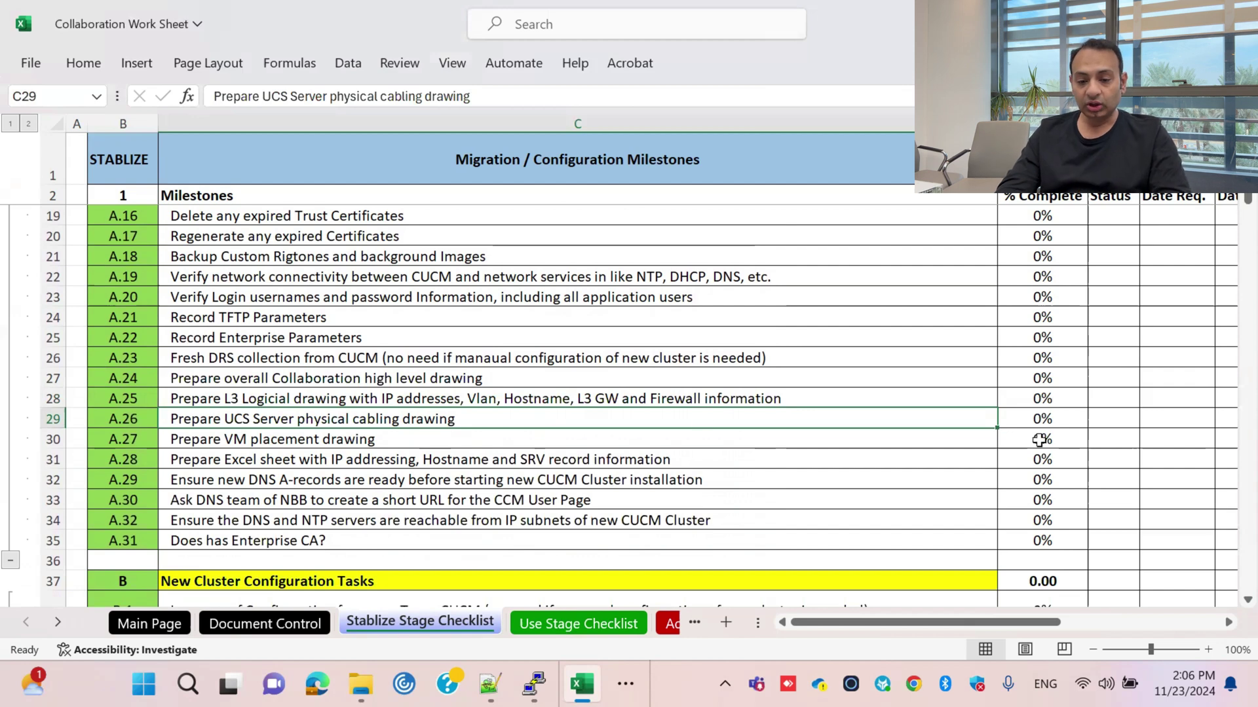
click(1061, 418)
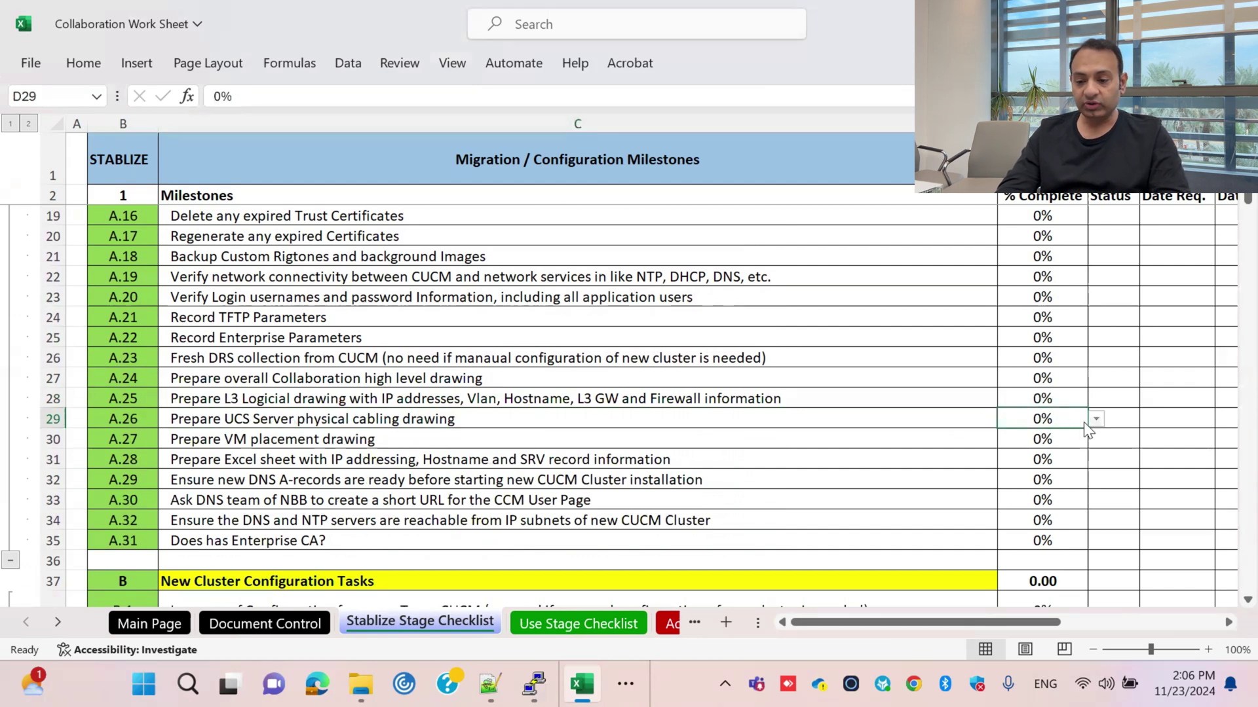
click(521, 457)
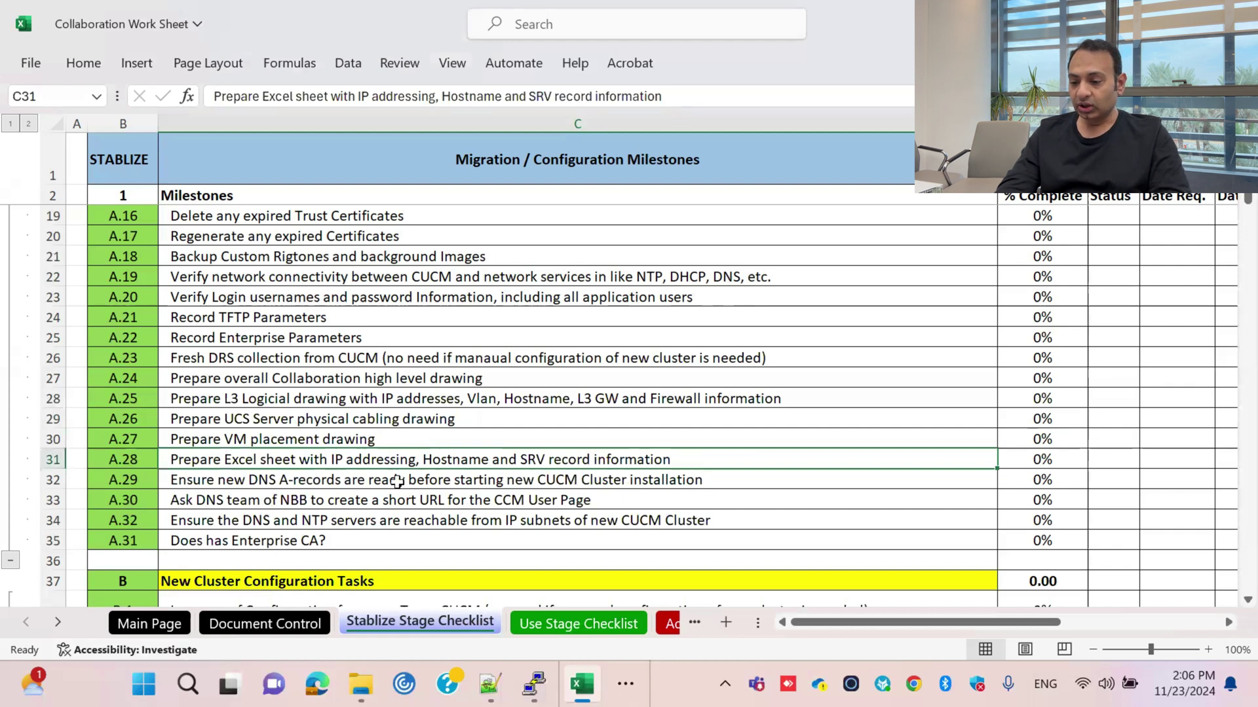
click(438, 484)
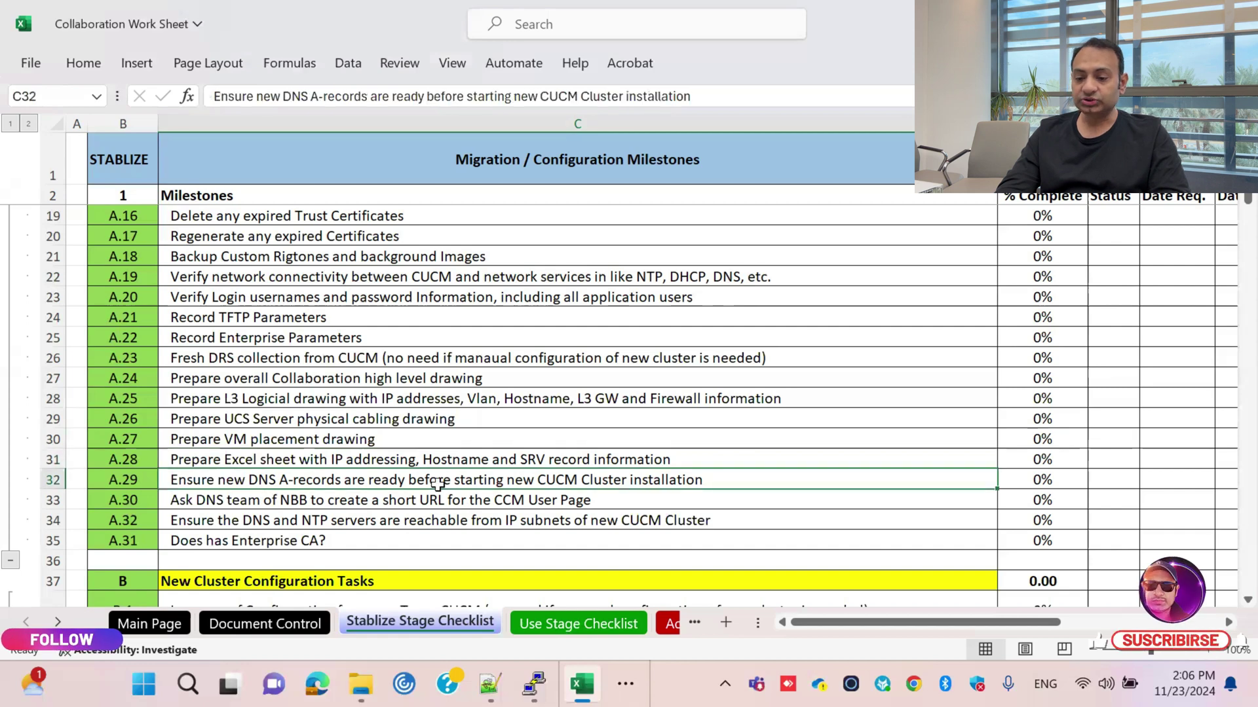